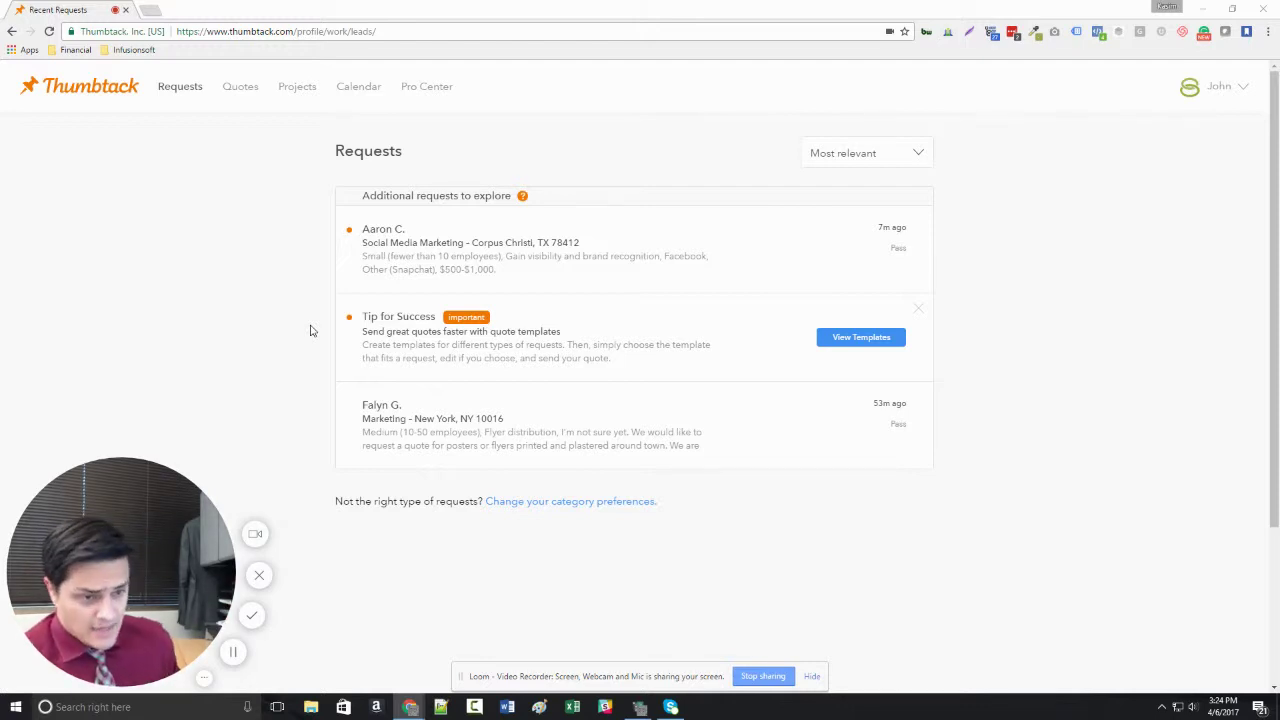
Open the New York flyer-distribution request and read its message and business size.
left_click(408, 417)
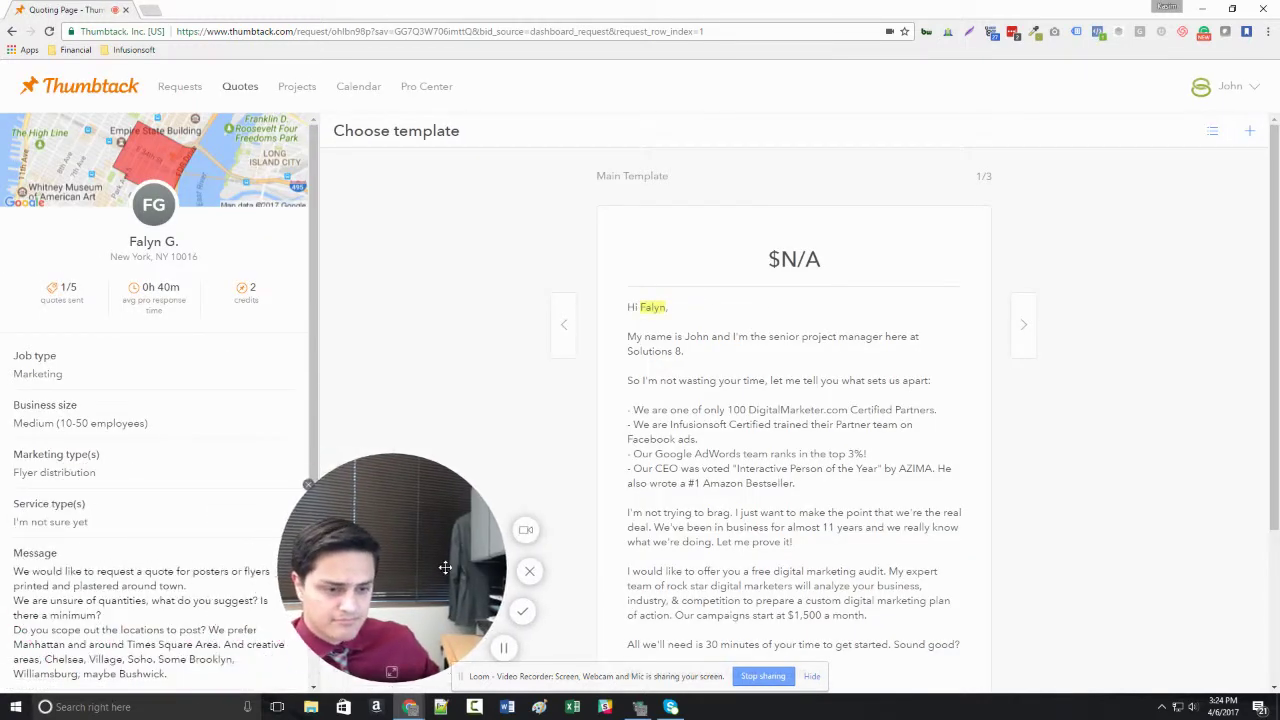
scroll(160, 476, "down", 2)
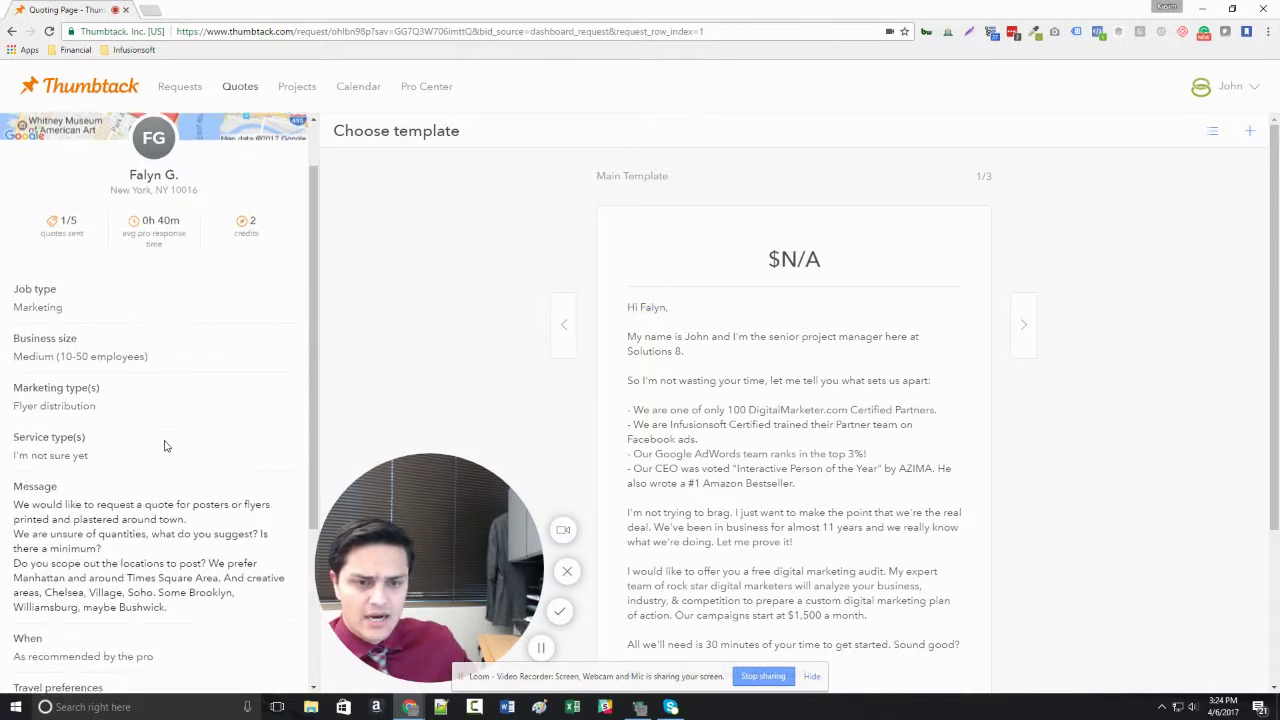
left_click_drag(160, 478, 36, 358)
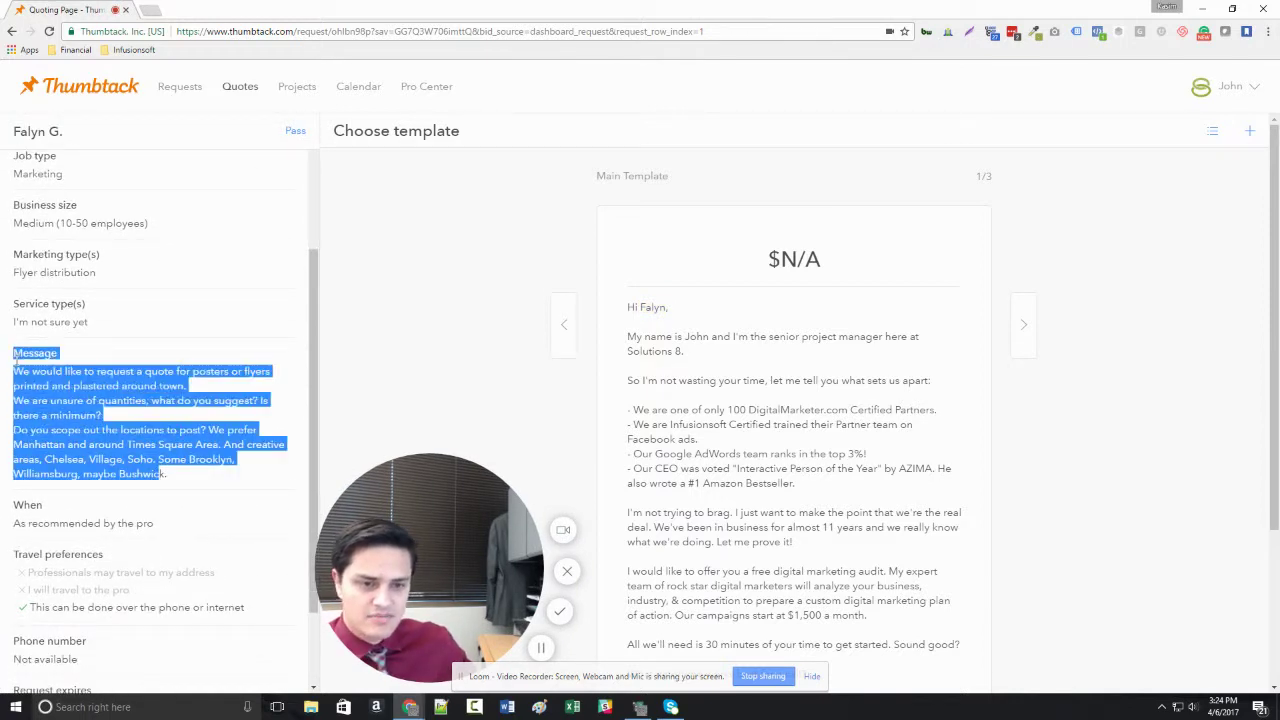
left_click(124, 354)
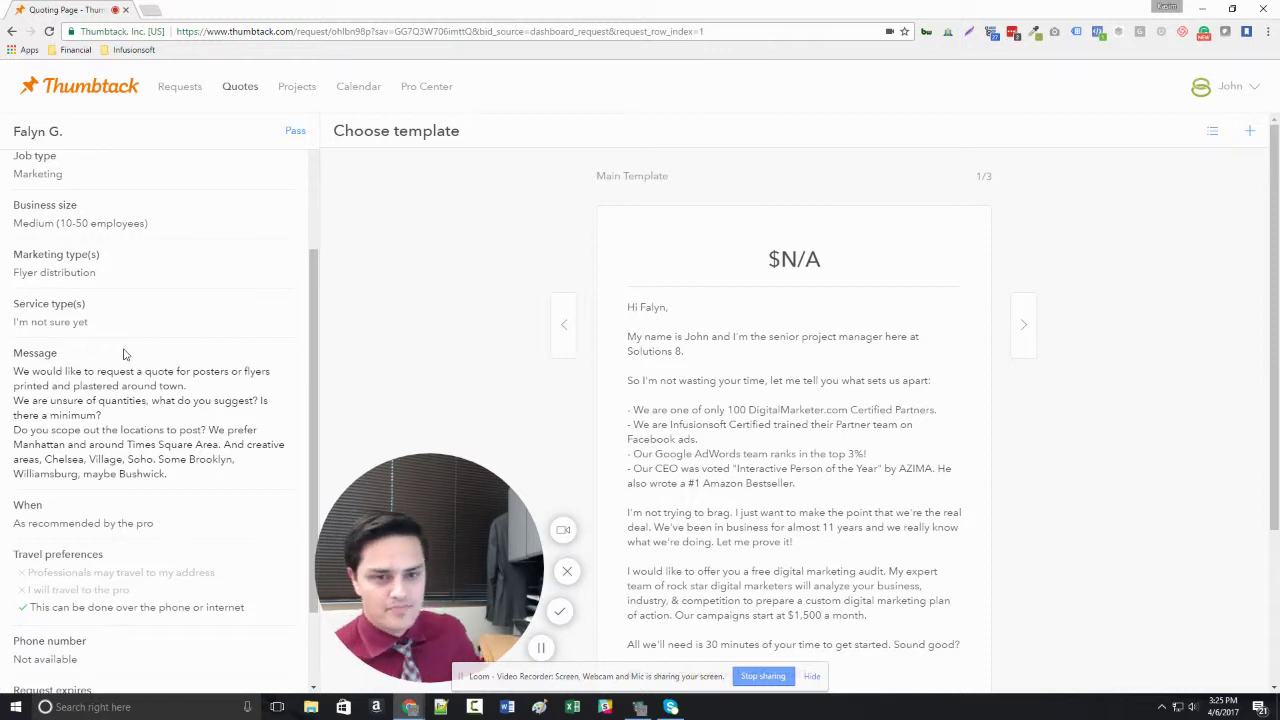
scroll(150, 350, "up", 3)
left_click_drag(148, 357, 10, 358)
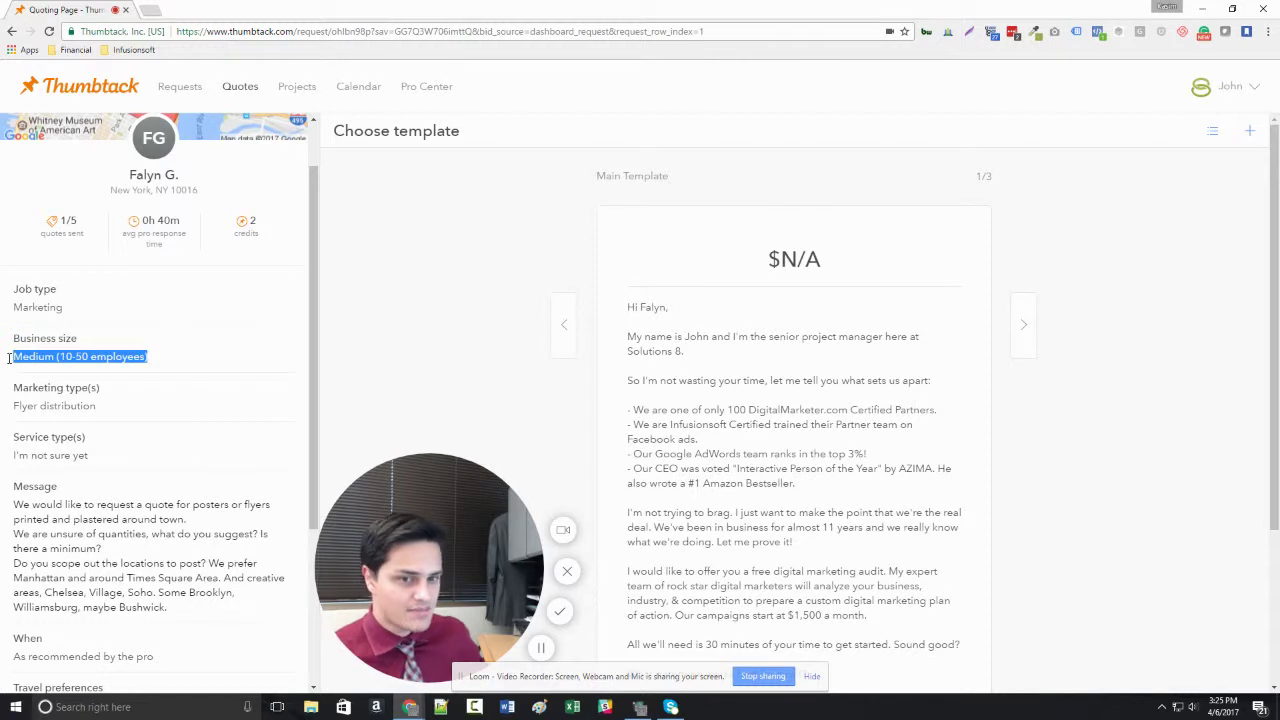
left_click(196, 369)
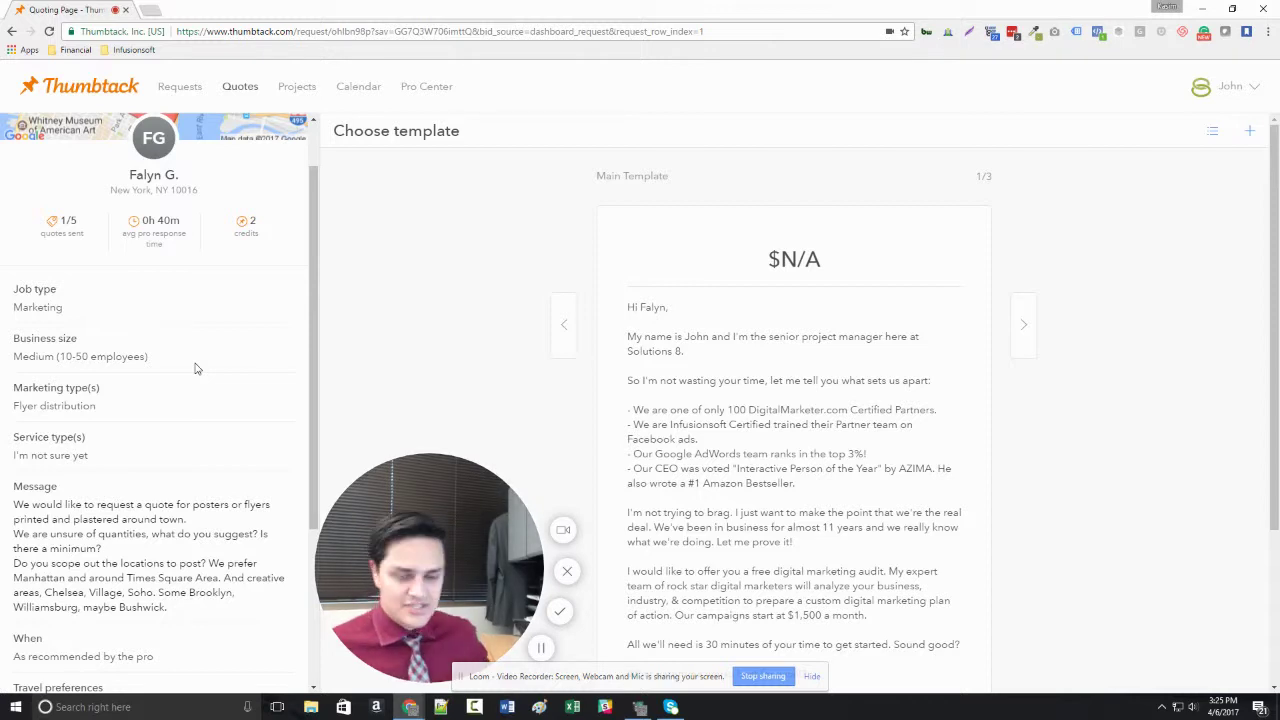
Check the Flyer distribution marketing type and scroll through the remaining request details.
scroll(197, 369, "down", 1)
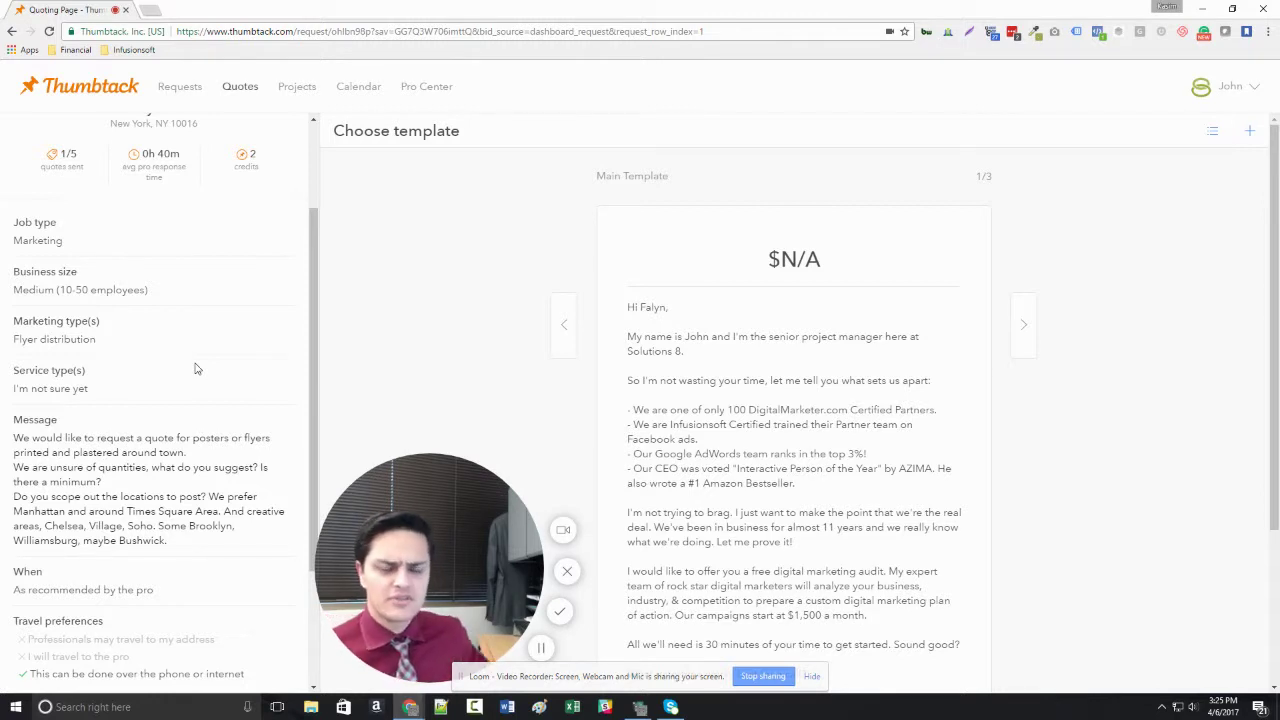
triple_click(88, 337)
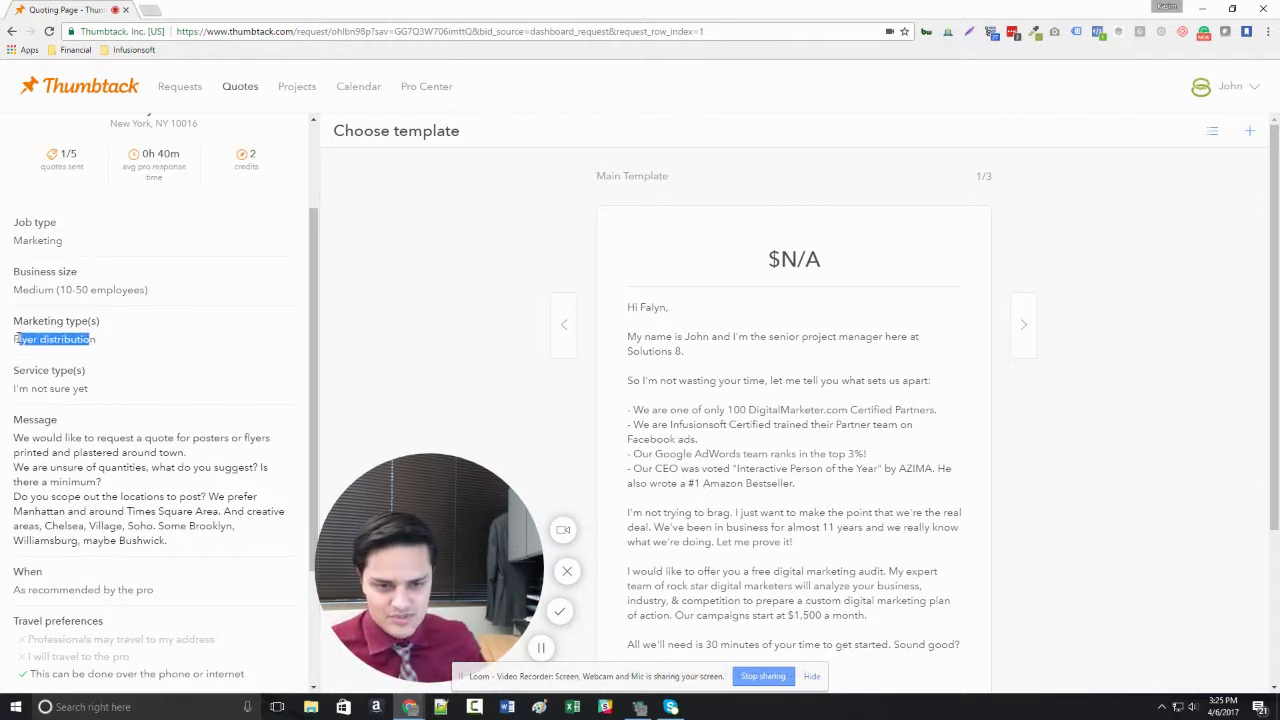
left_click(113, 353)
scroll(137, 350, "up", 2)
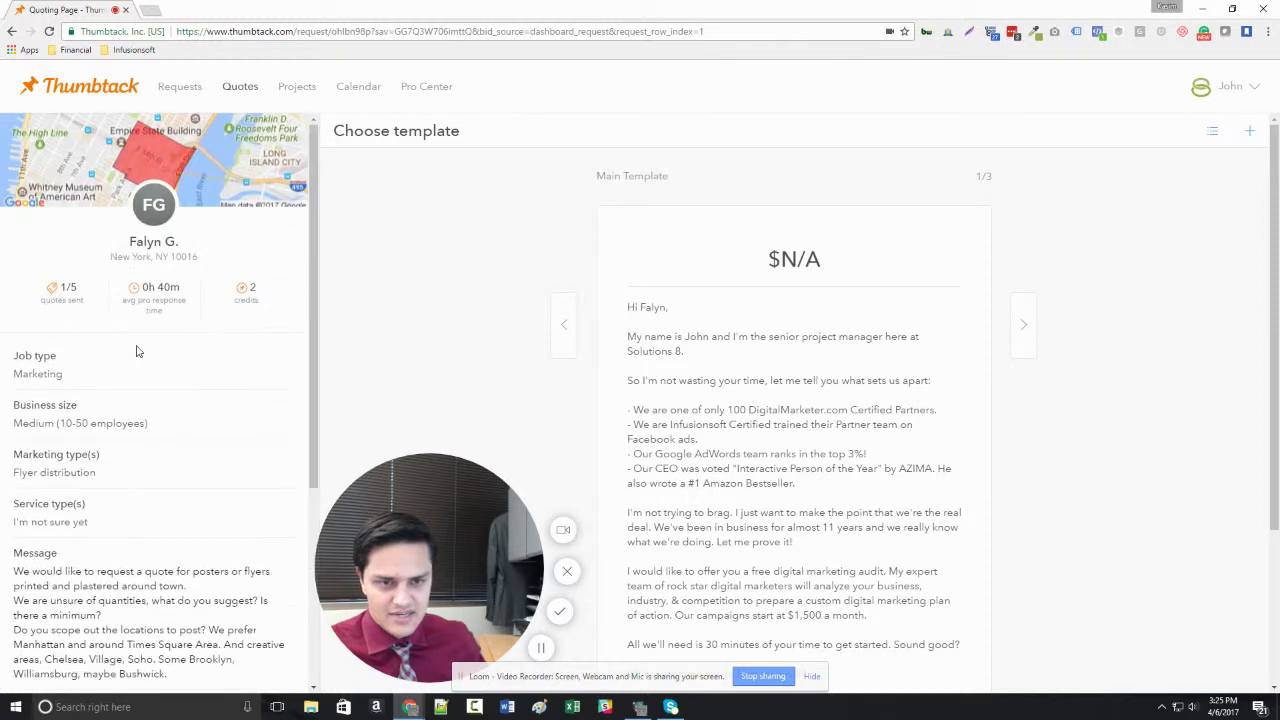
scroll(150, 364, "down", 2)
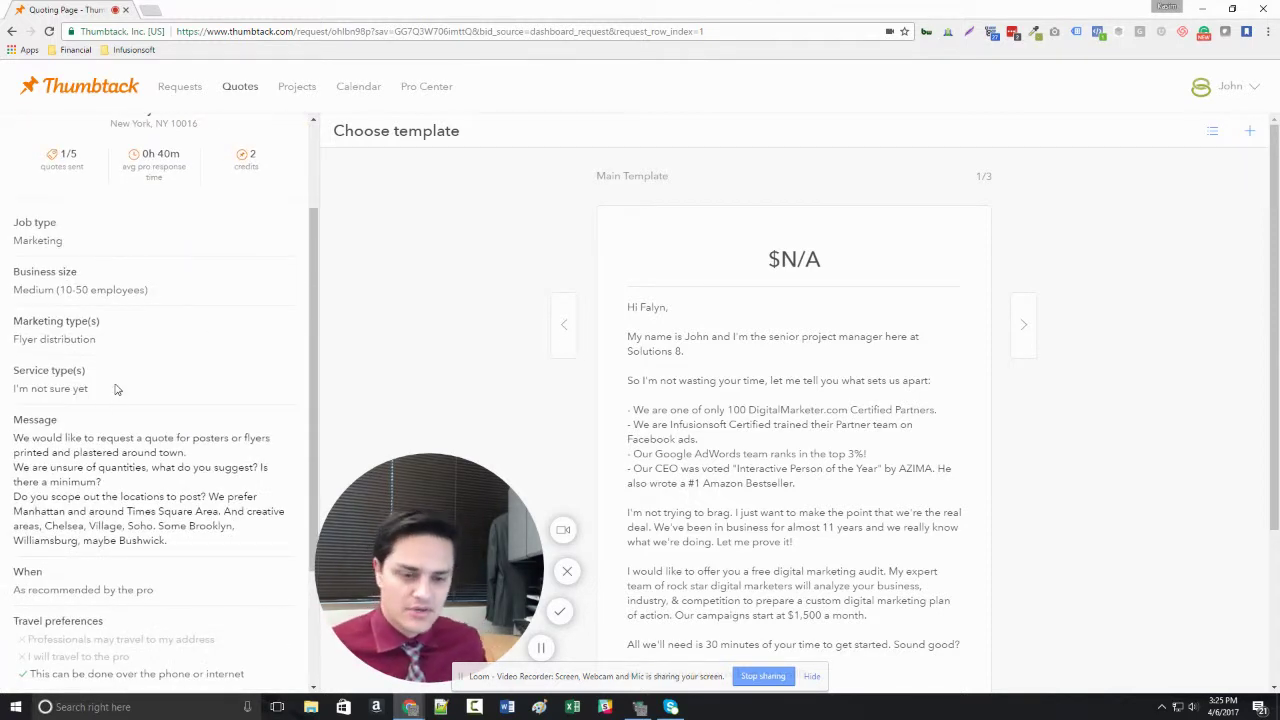
scroll(133, 381, "down", 1)
scroll(134, 379, "down", 2)
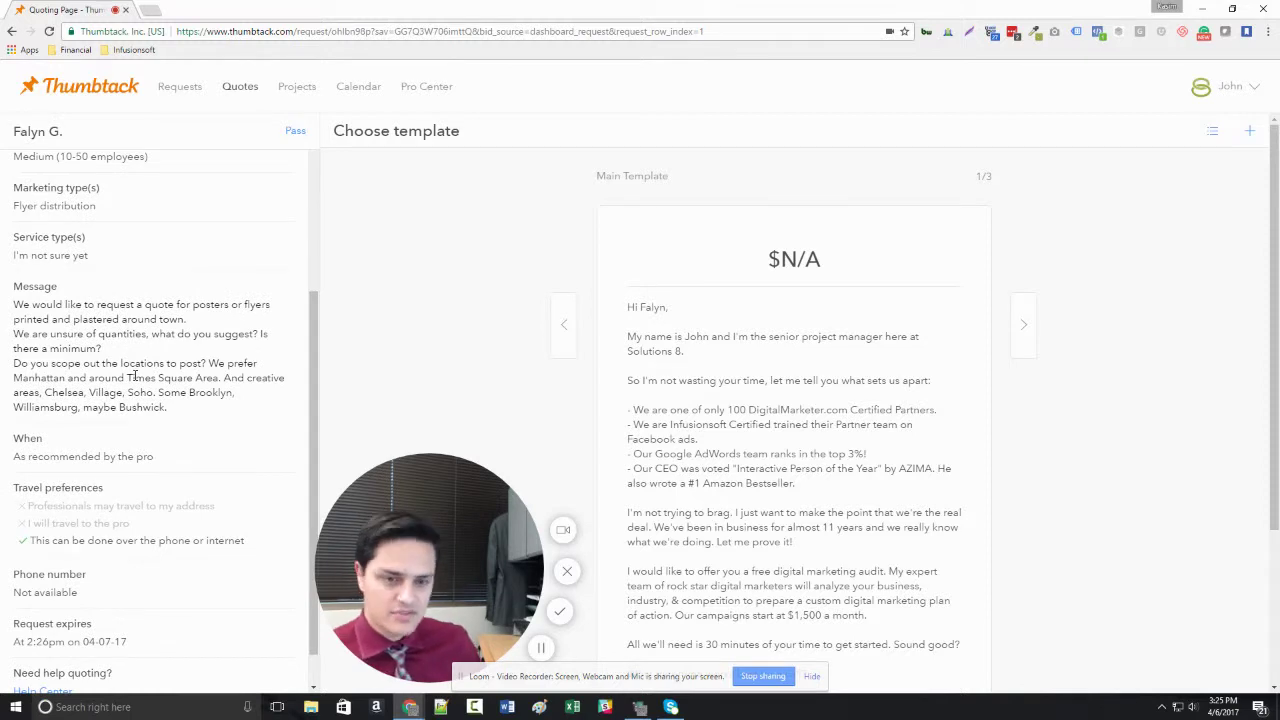
scroll(134, 377, "down", 1)
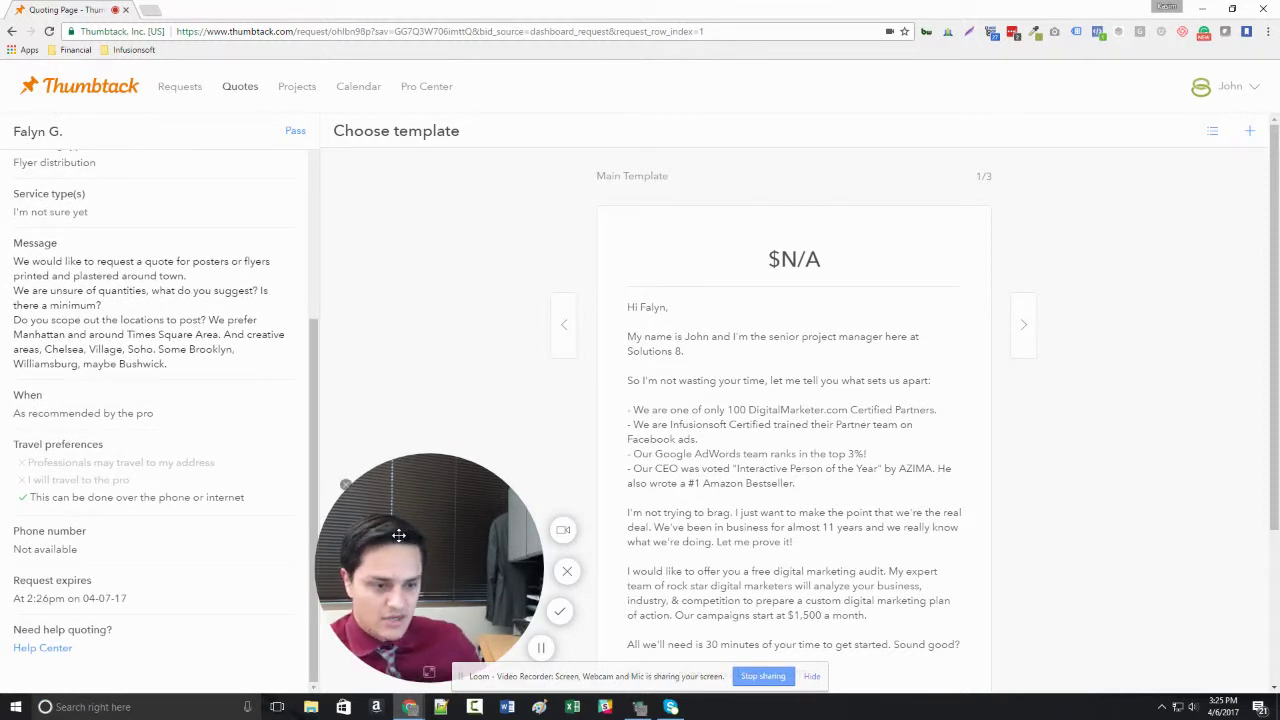
left_click_drag(397, 580, 88, 580)
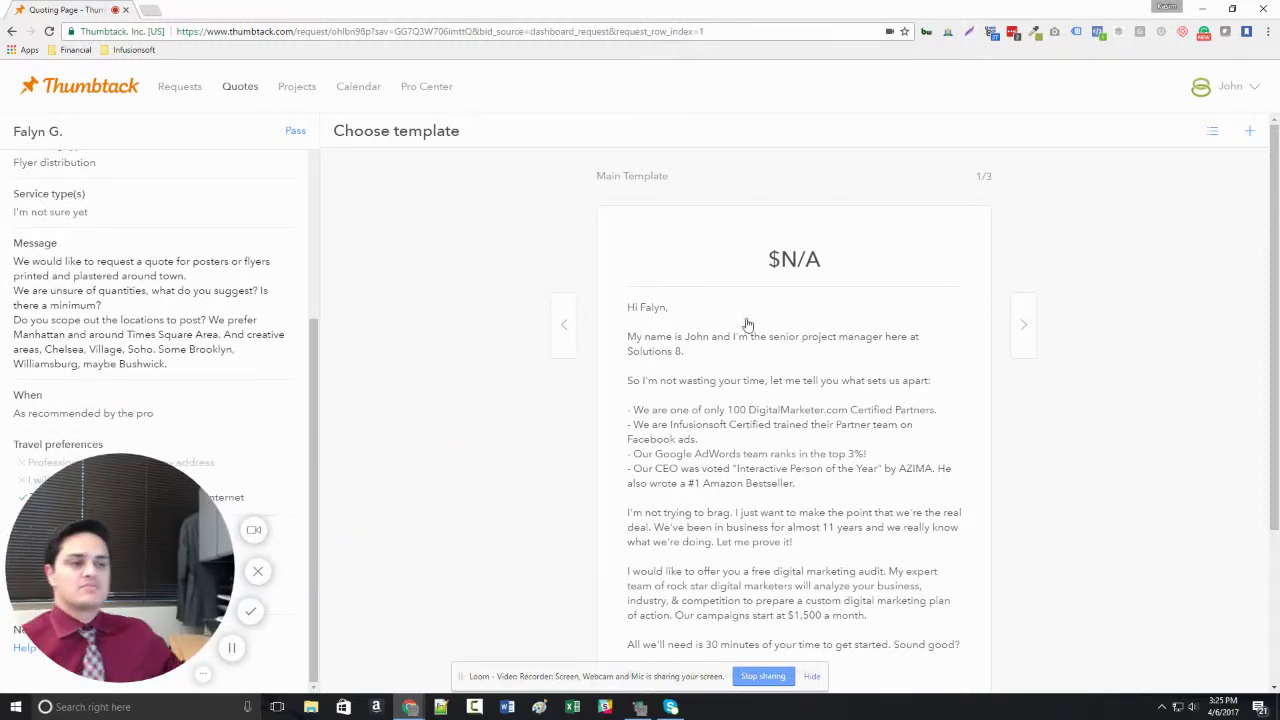
Start a Main Template quote, leaving the price type at Need more info (N/A).
left_click(812, 272)
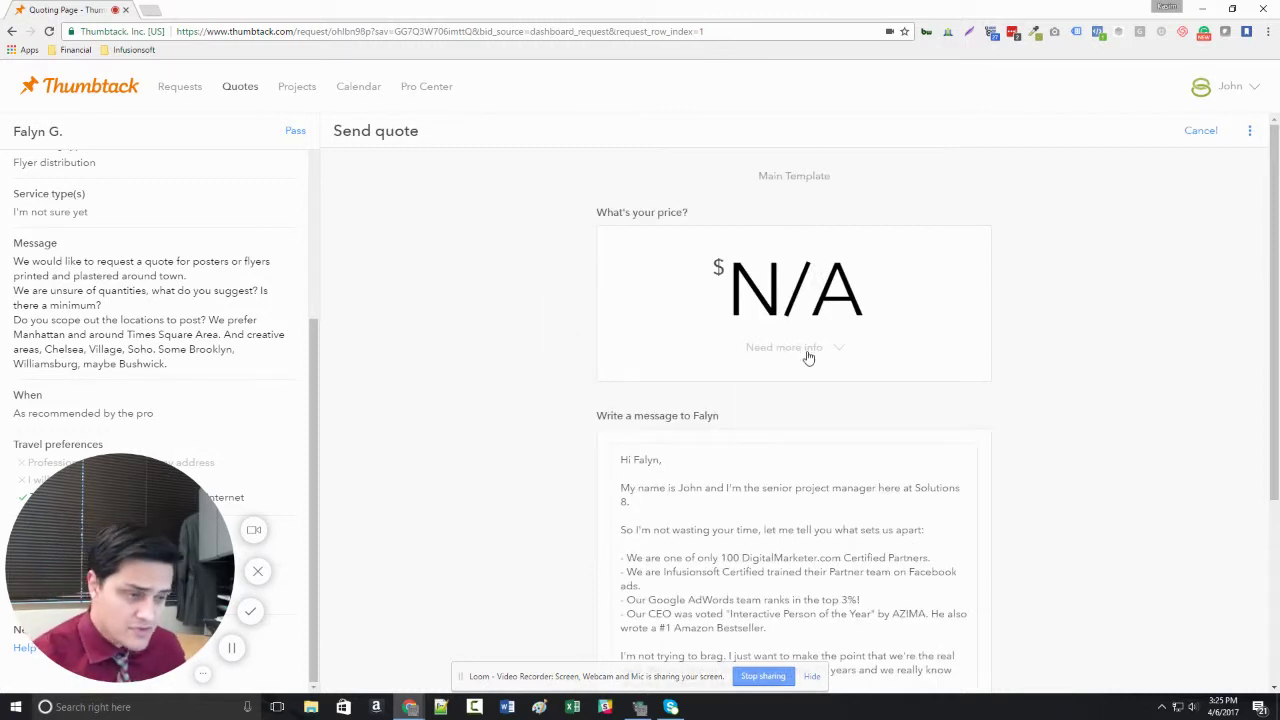
left_click(809, 358)
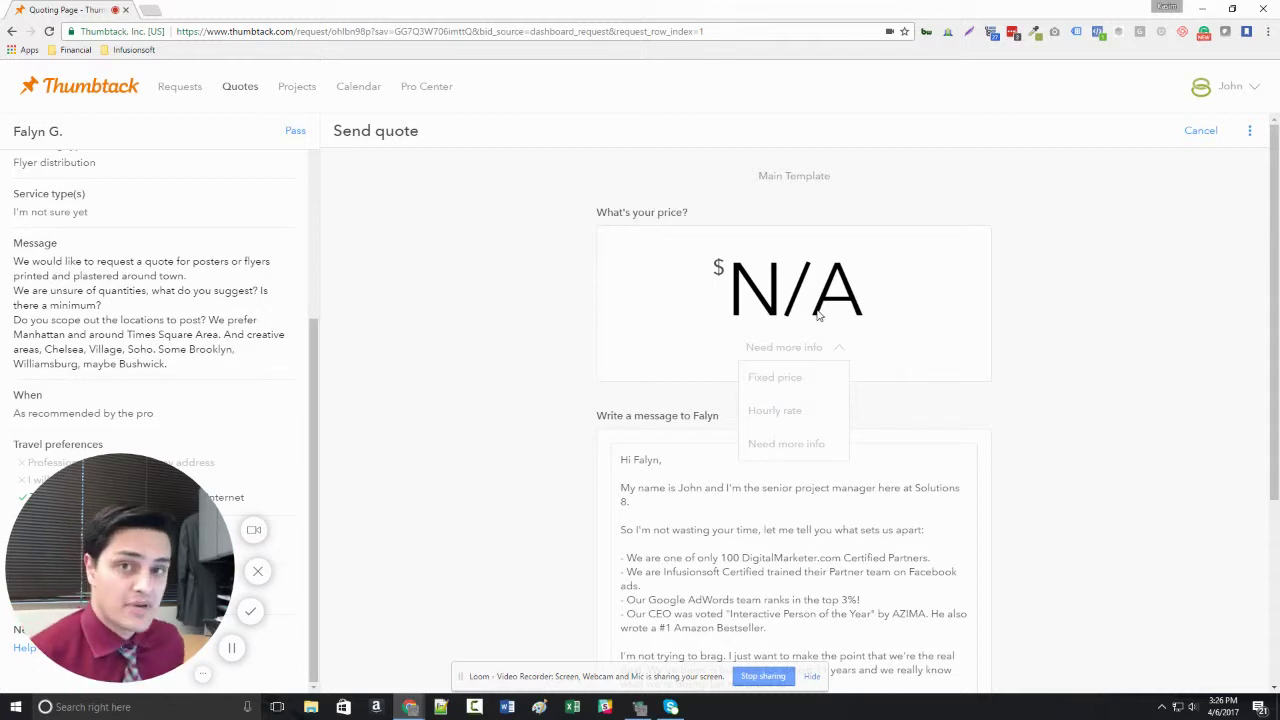
left_click(478, 358)
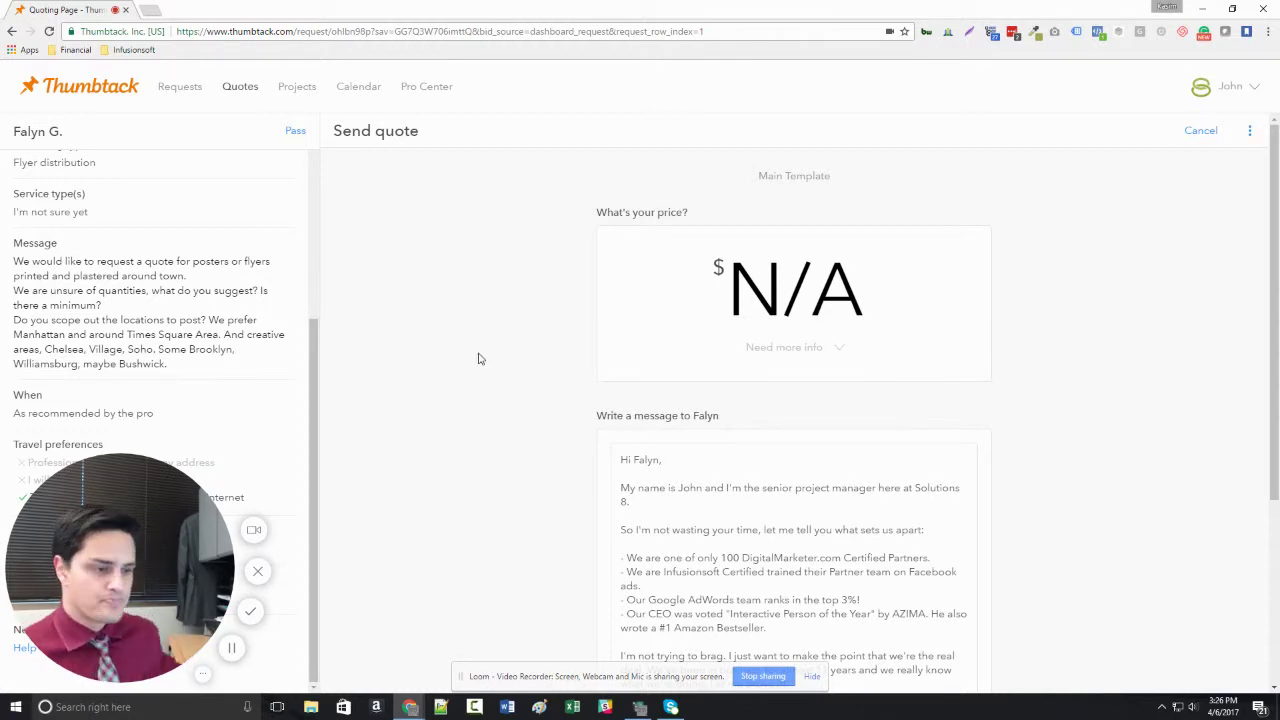
scroll(531, 337, "down", 3)
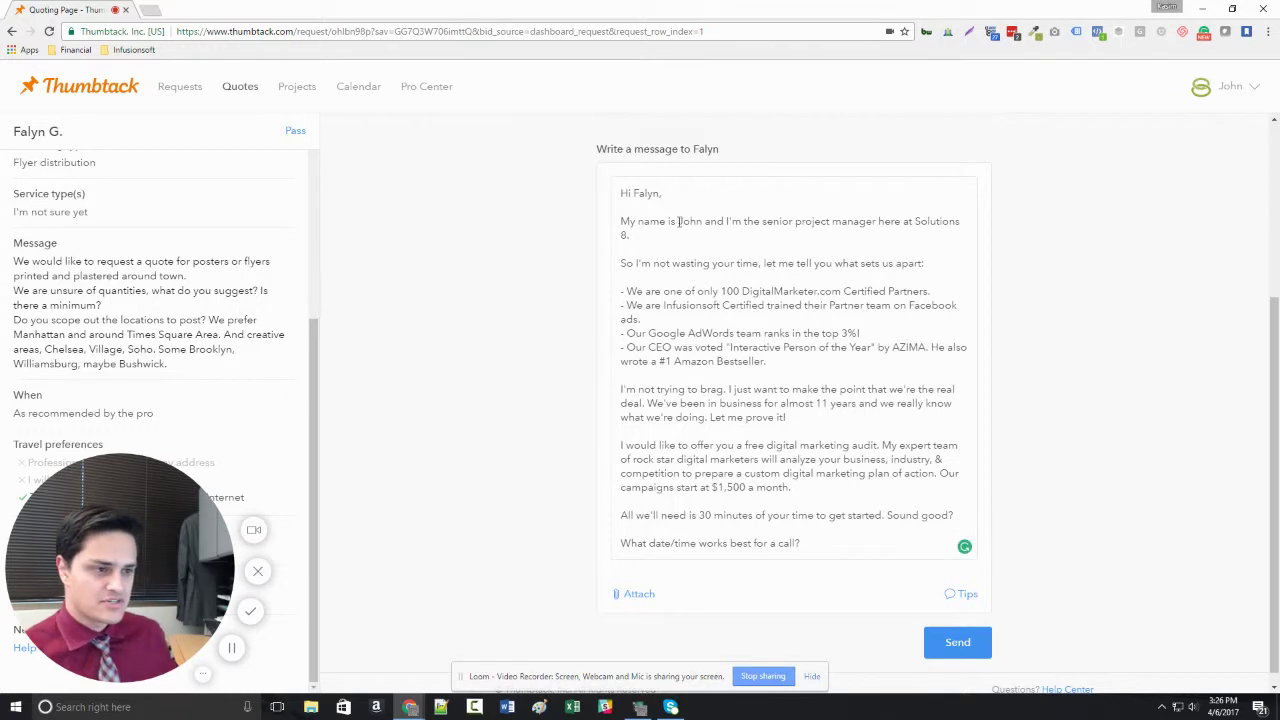
Review the message's sender name, selling-point bullets and closing call-time question.
left_click_drag(679, 221, 703, 222)
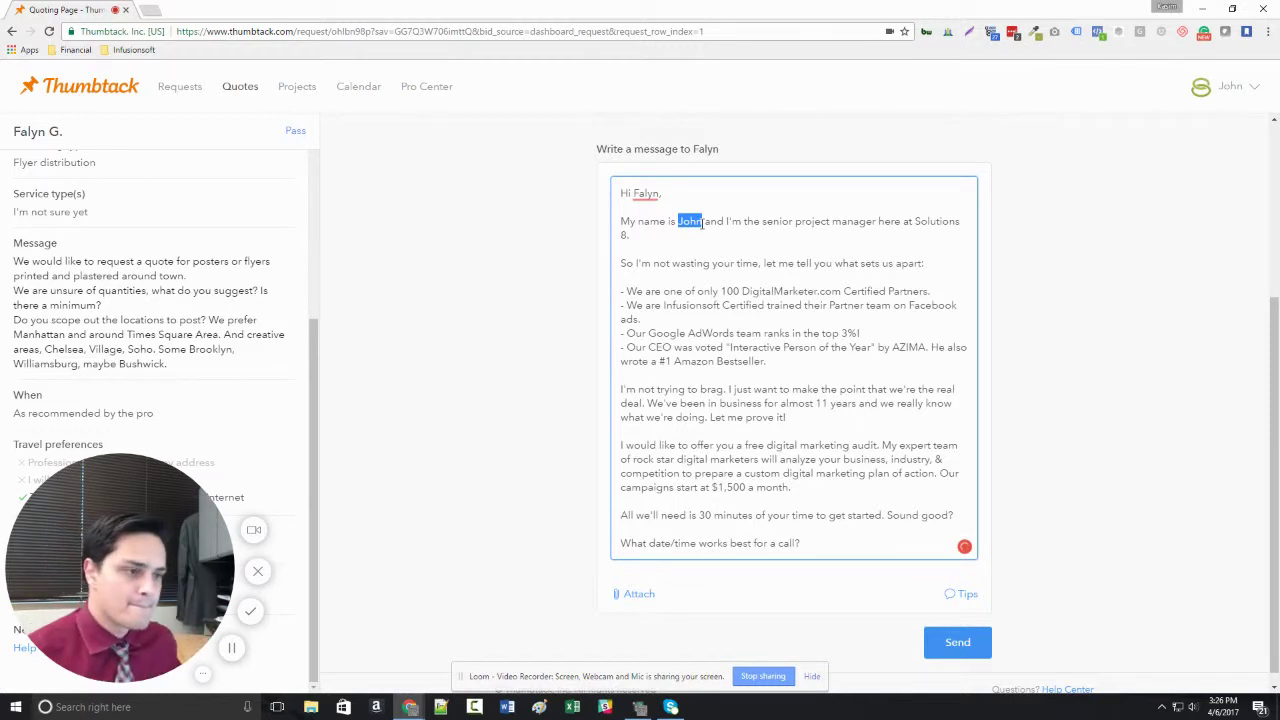
left_click_drag(622, 290, 789, 357)
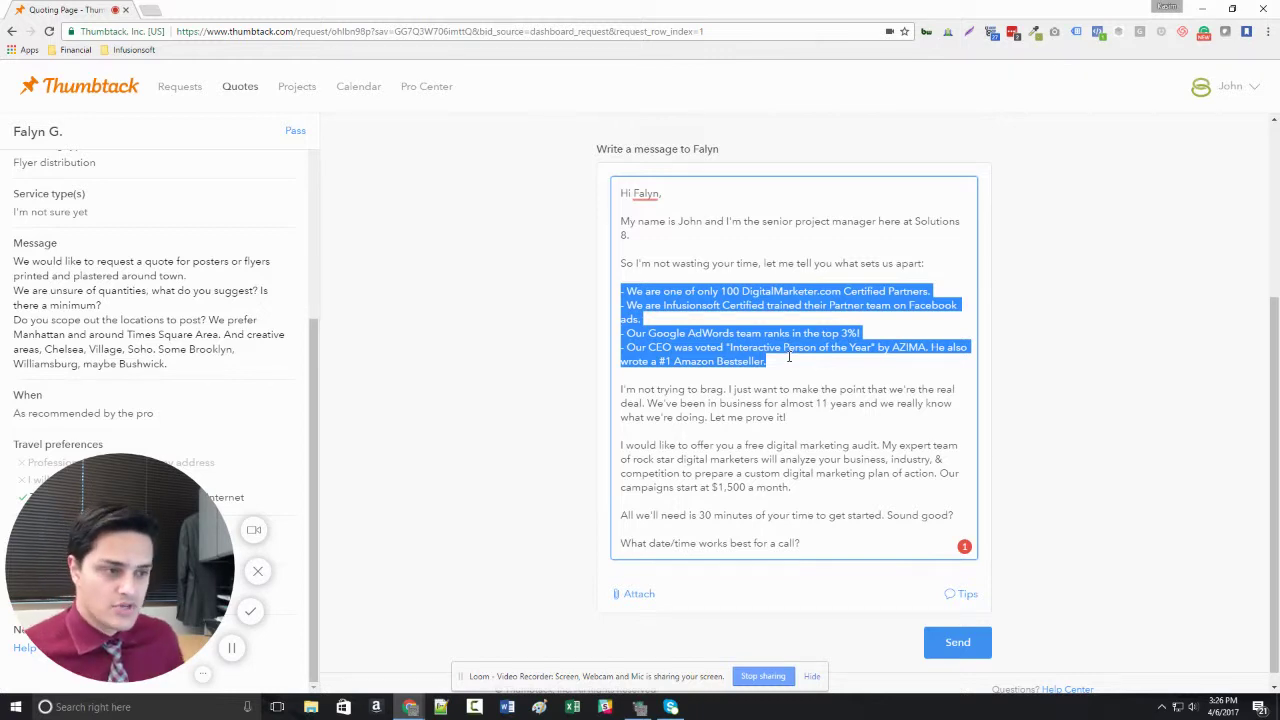
left_click(789, 357)
left_click_drag(788, 362, 660, 292)
left_click(840, 362)
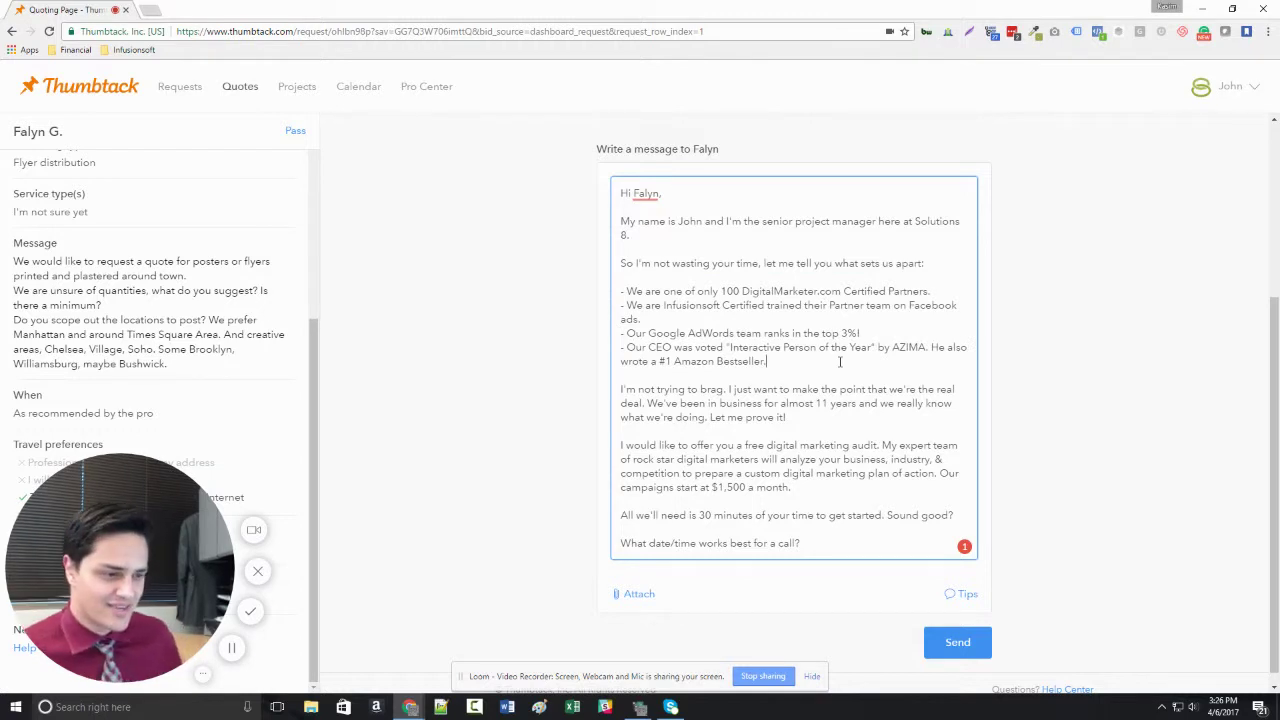
scroll(840, 362, "down", 1)
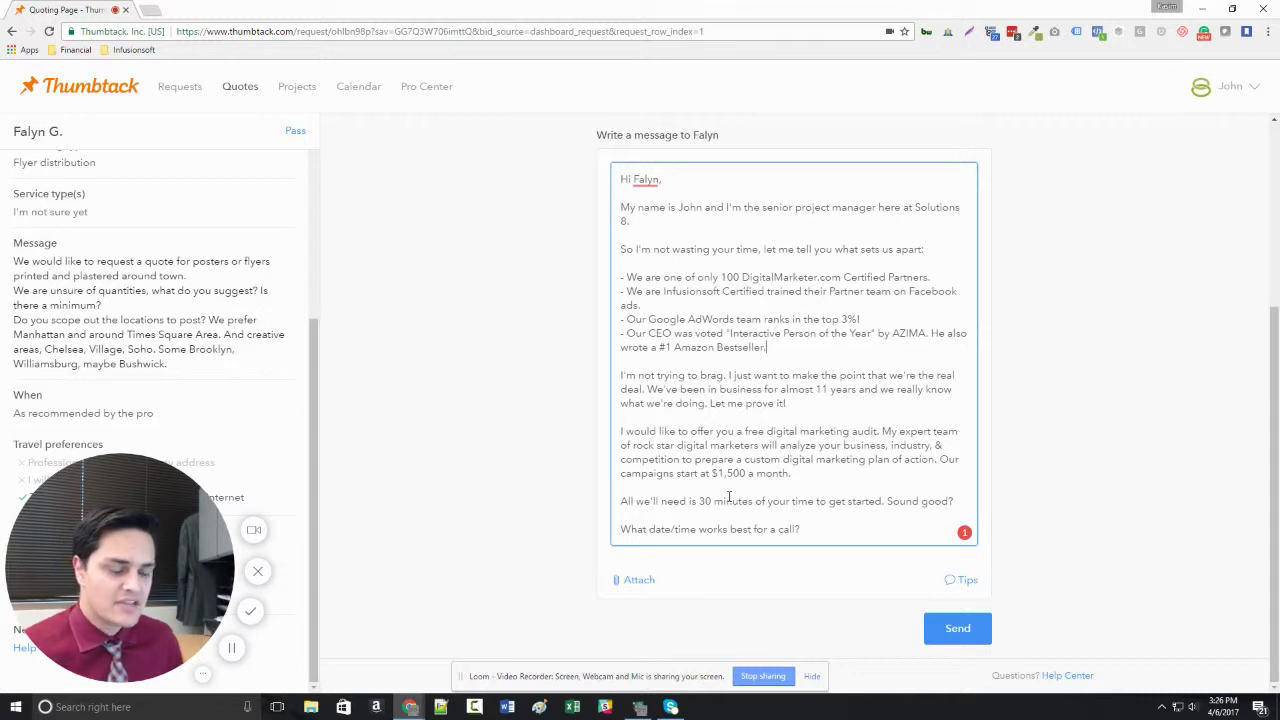
left_click_drag(652, 501, 810, 501)
left_click(842, 510)
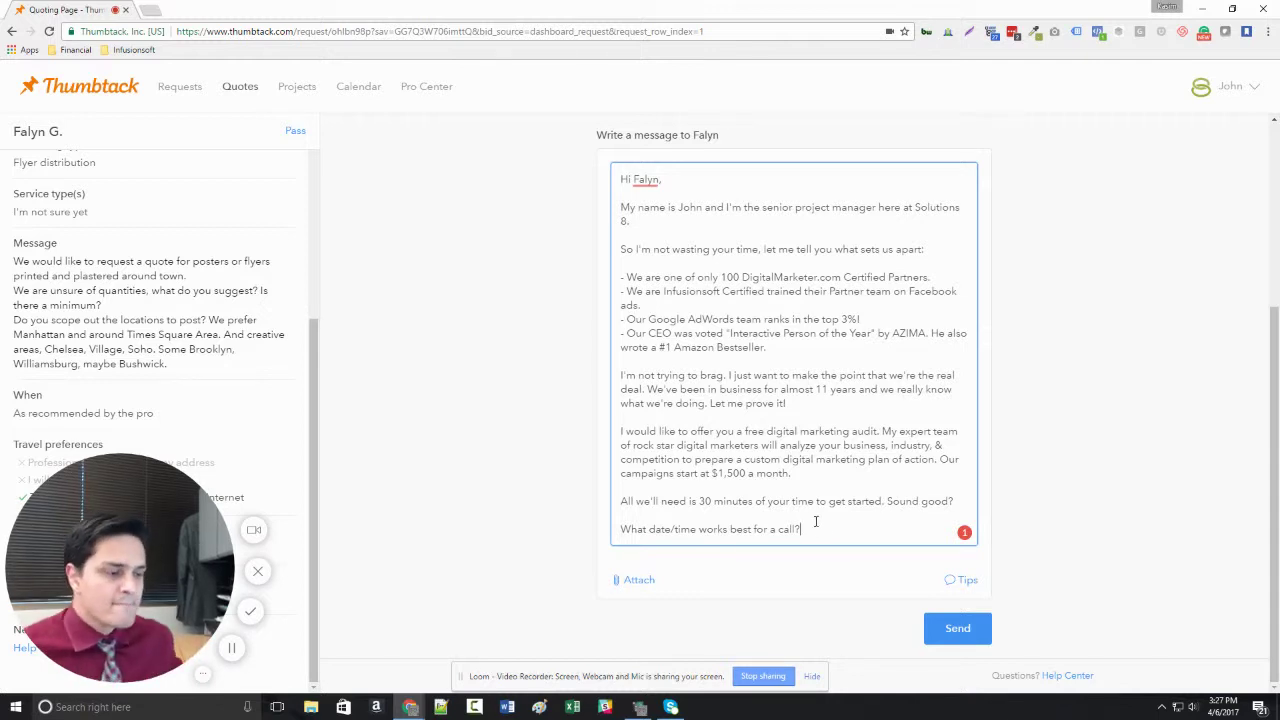
Open the Quotes In progress list.
left_click(241, 88)
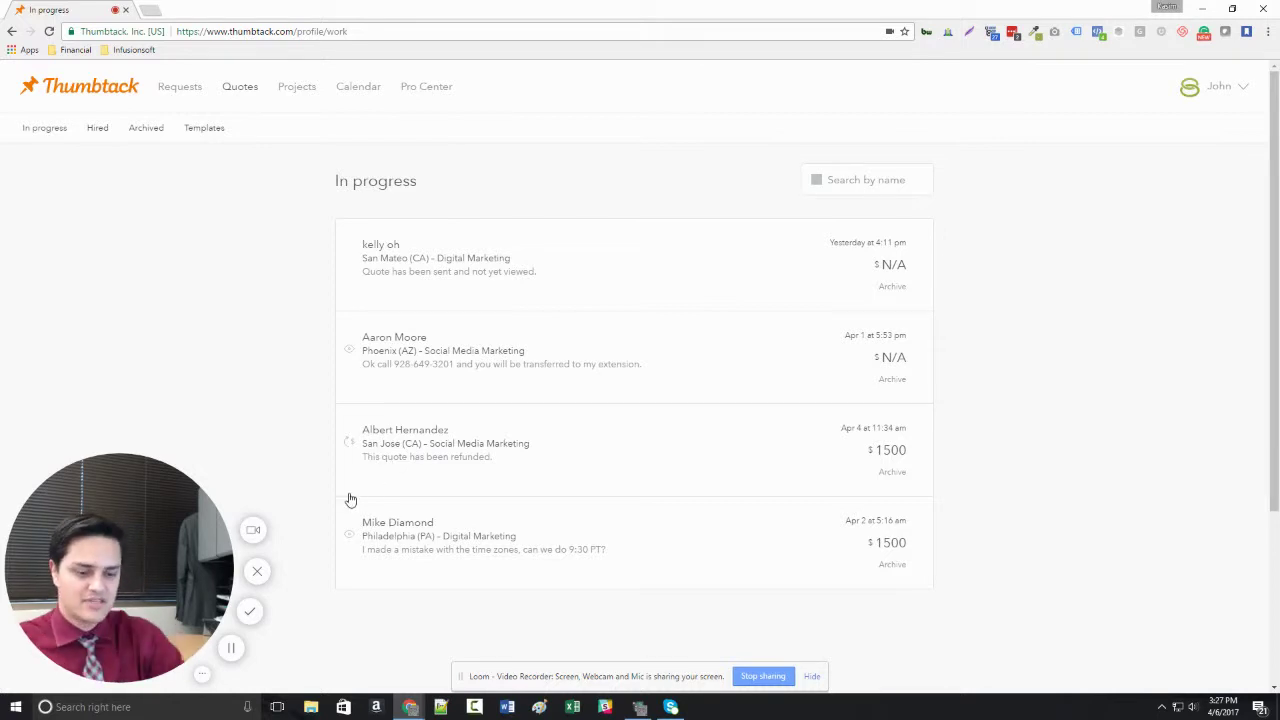
Search Google in a new tab for the lead's name plus 'philadelphia' and scan the results.
key("ctrl+t")
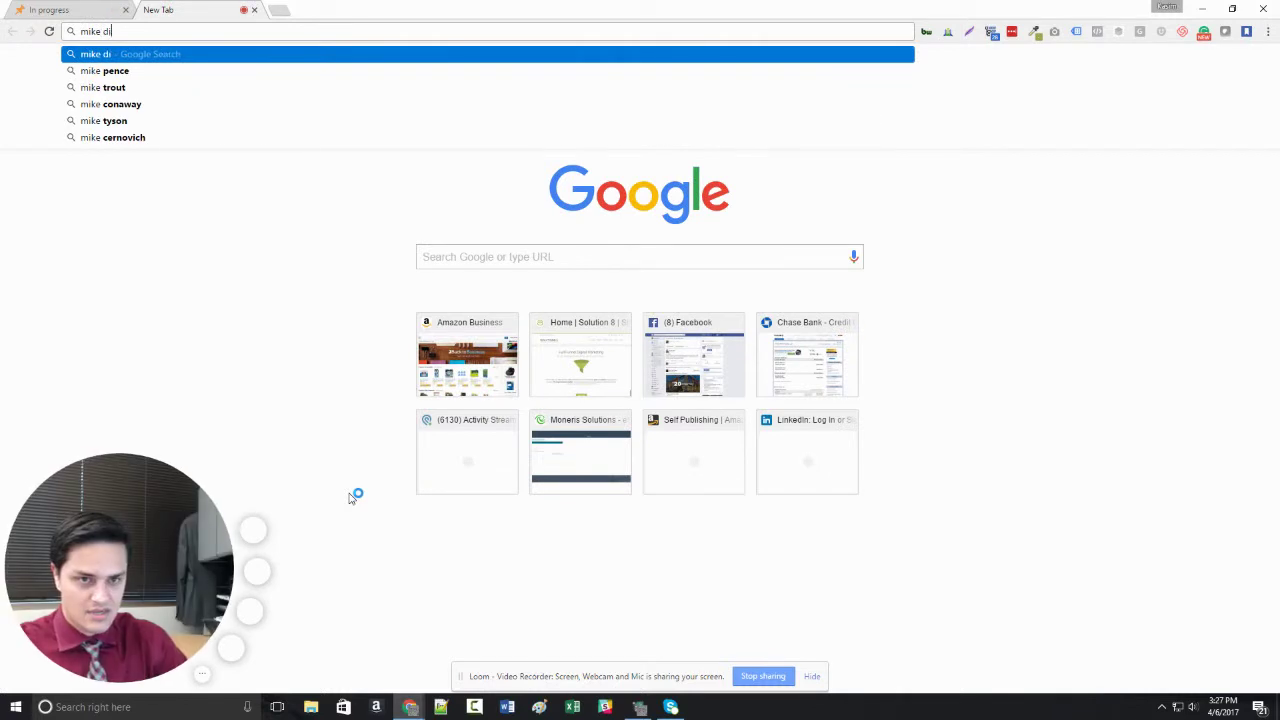
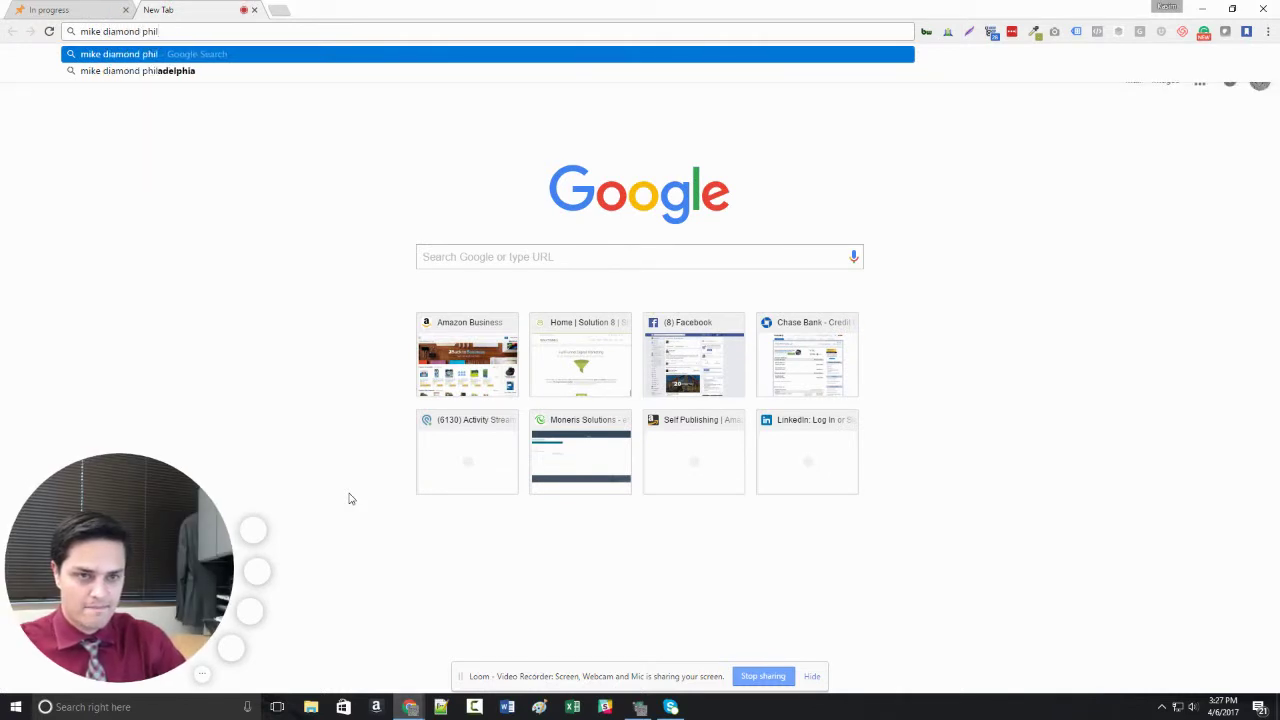
key("Down")
key("Return")
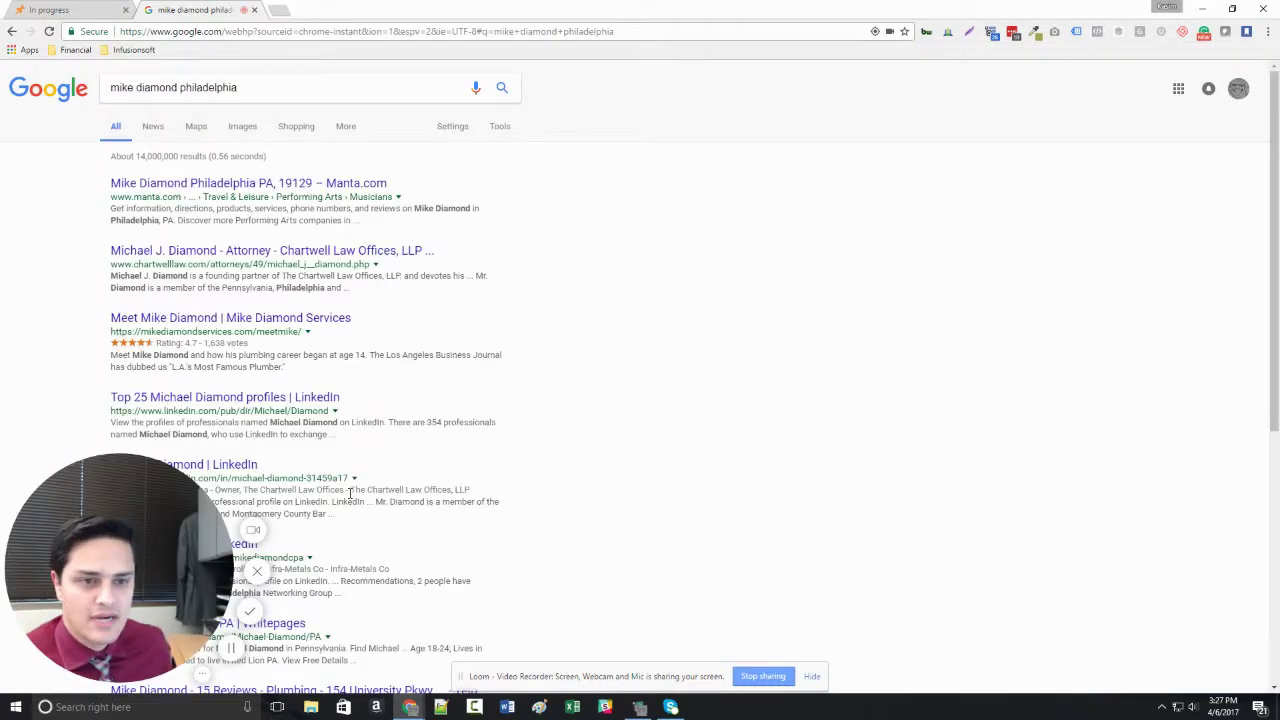
scroll(326, 266, "down", 1)
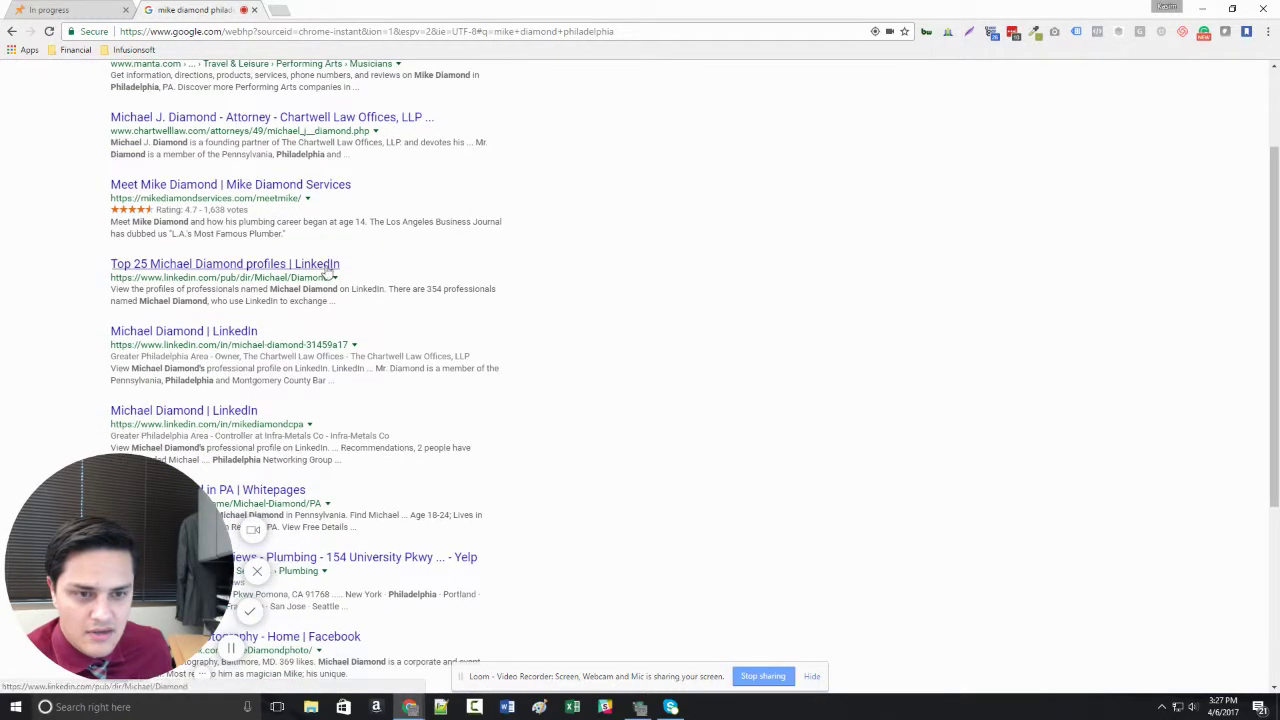
scroll(290, 272, "down", 1)
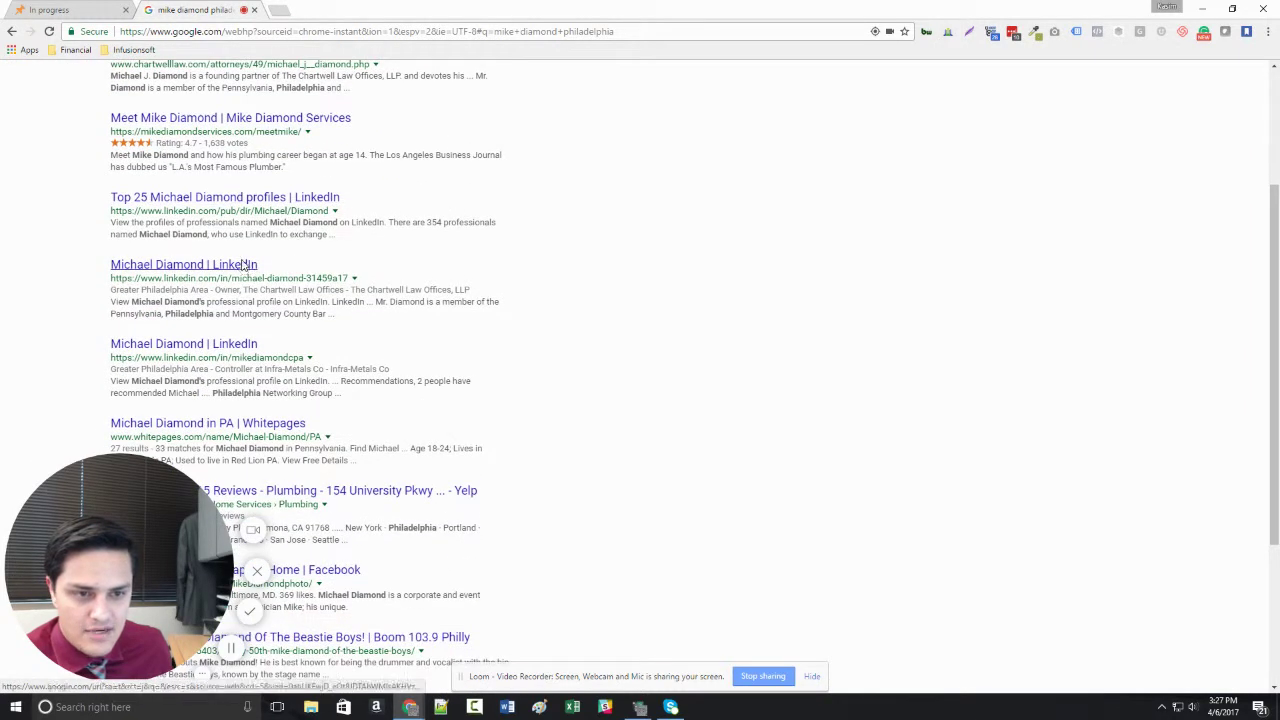
Skim the client's LinkedIn profile as a Philadelphia law-firm owner, then return to Thumbtack's In progress quotes.
left_click(245, 264)
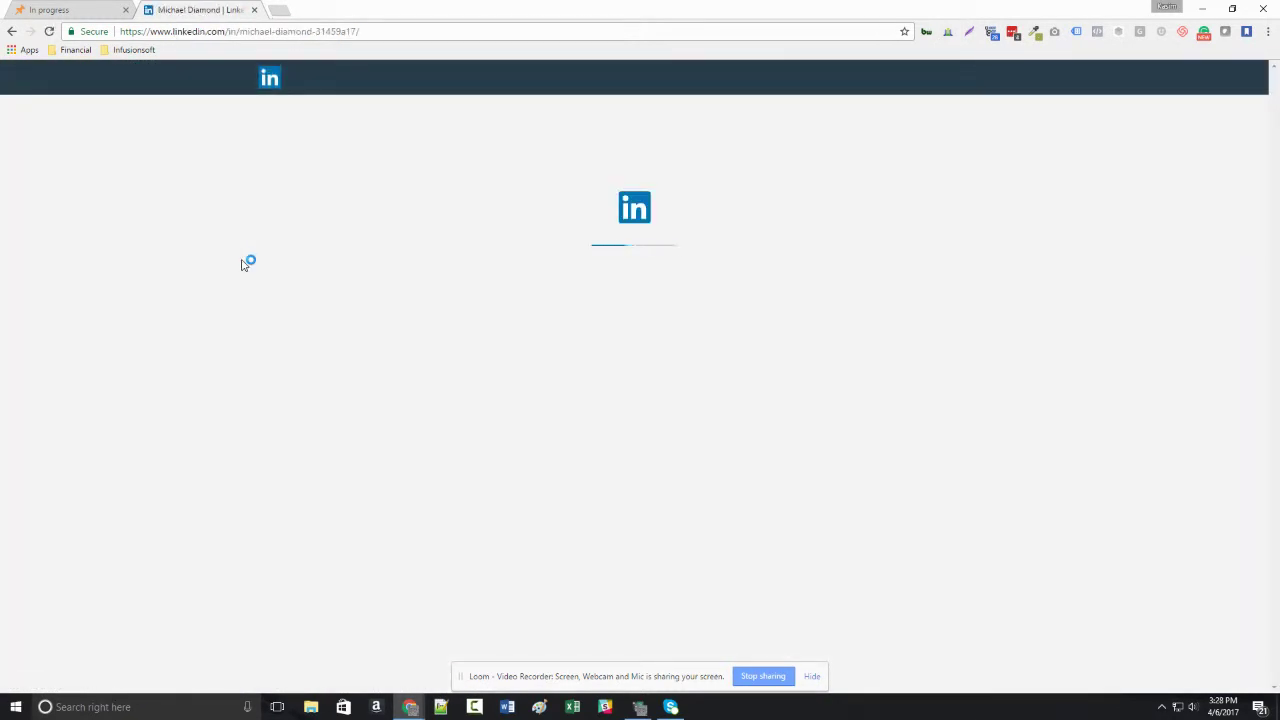
scroll(241, 265, "down", 1)
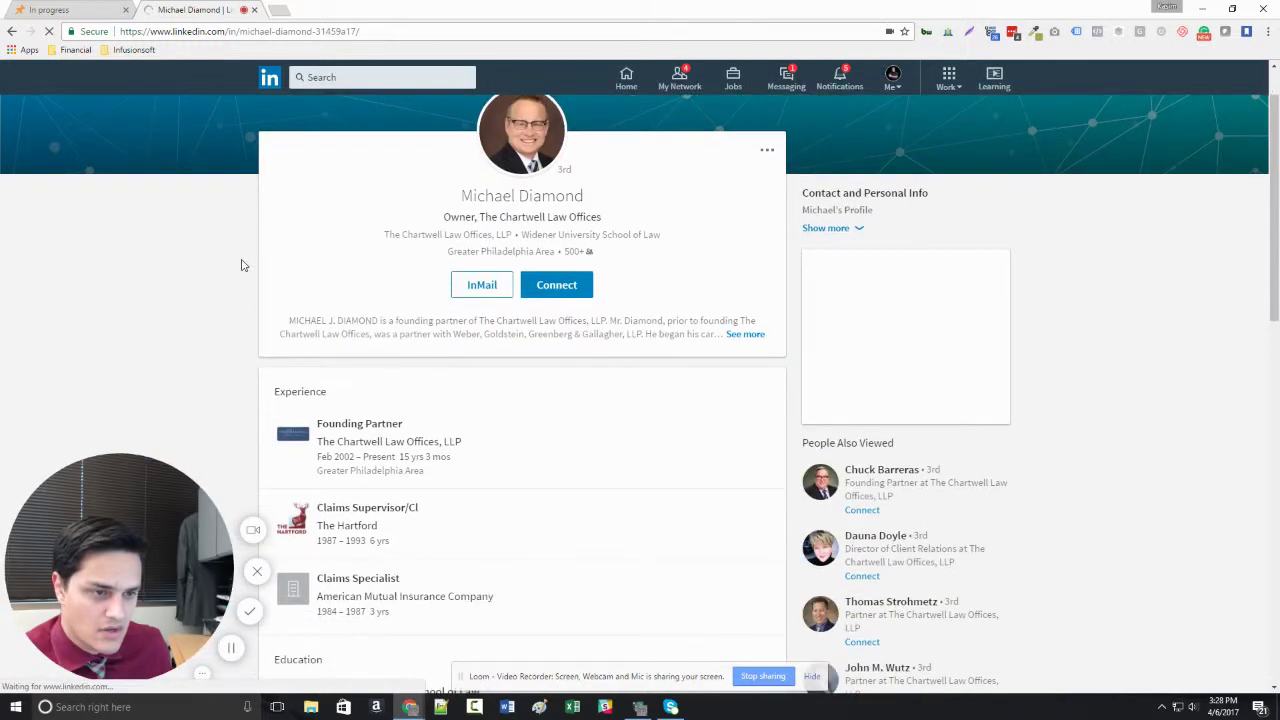
scroll(640, 271, "up", 1)
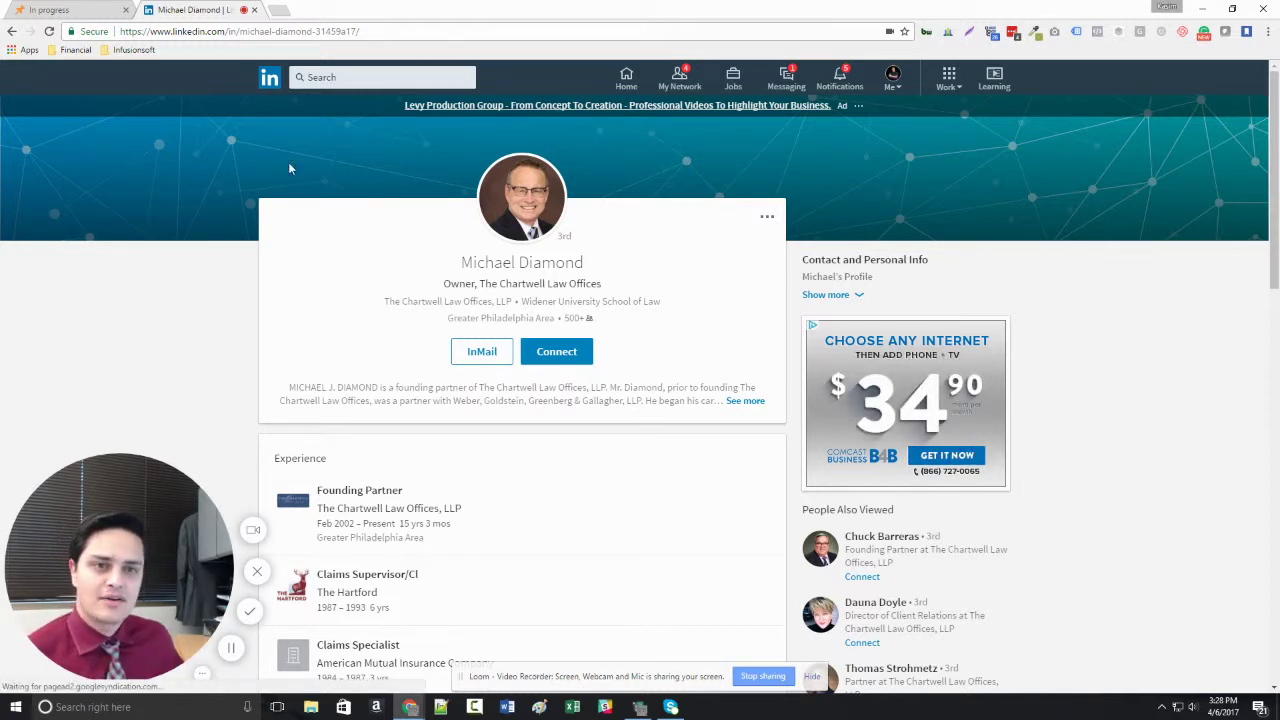
left_click(90, 11)
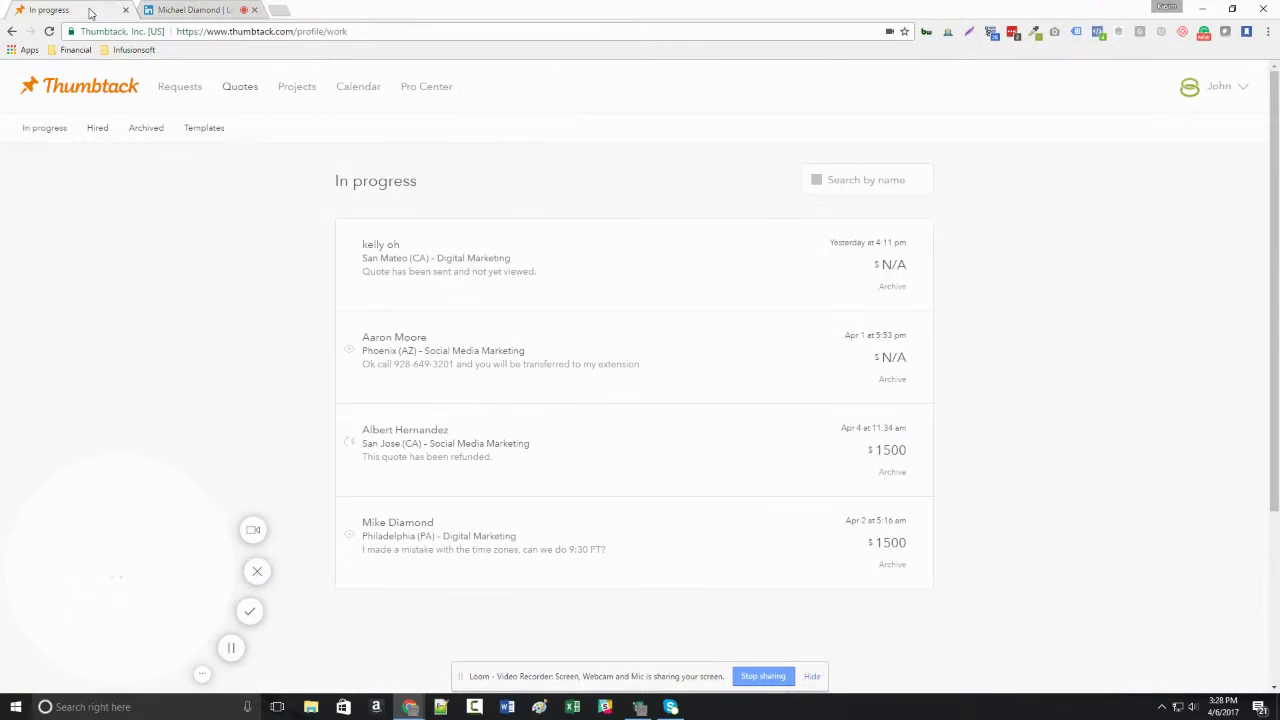
Read the Loomis, CA cold-calling marketing request's details, then return to the Requests list.
left_click(184, 88)
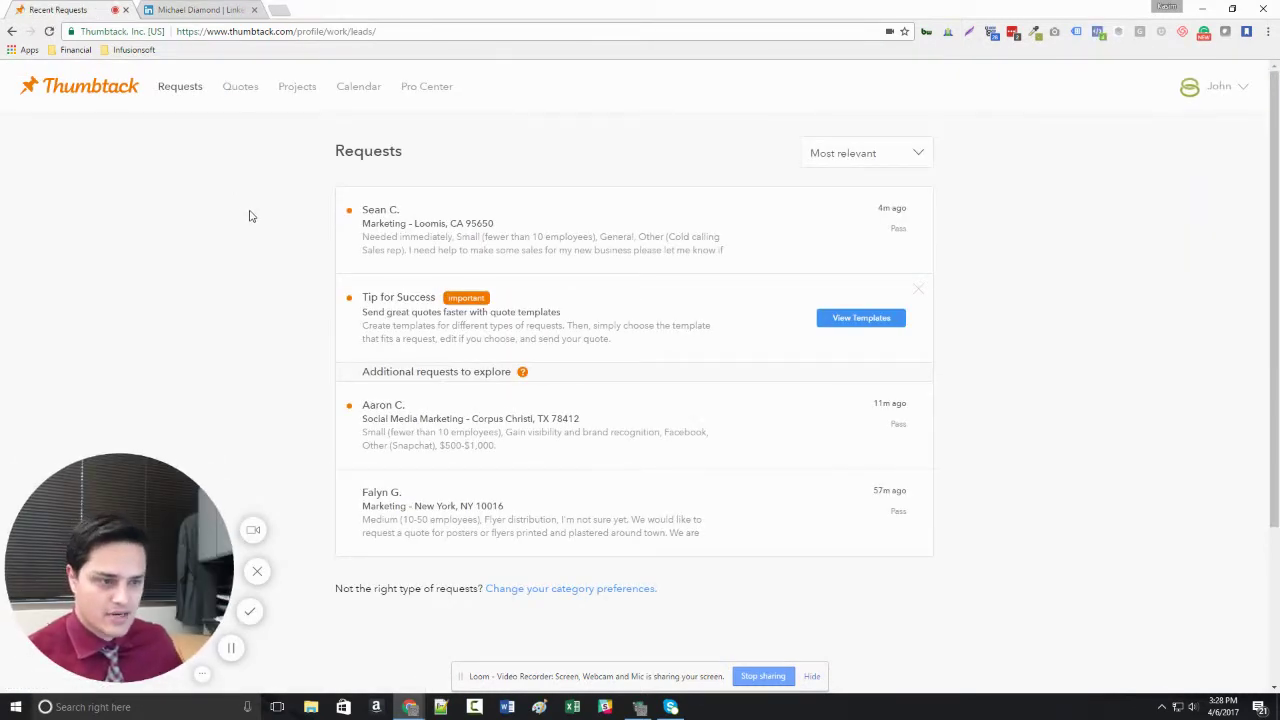
left_click(557, 233)
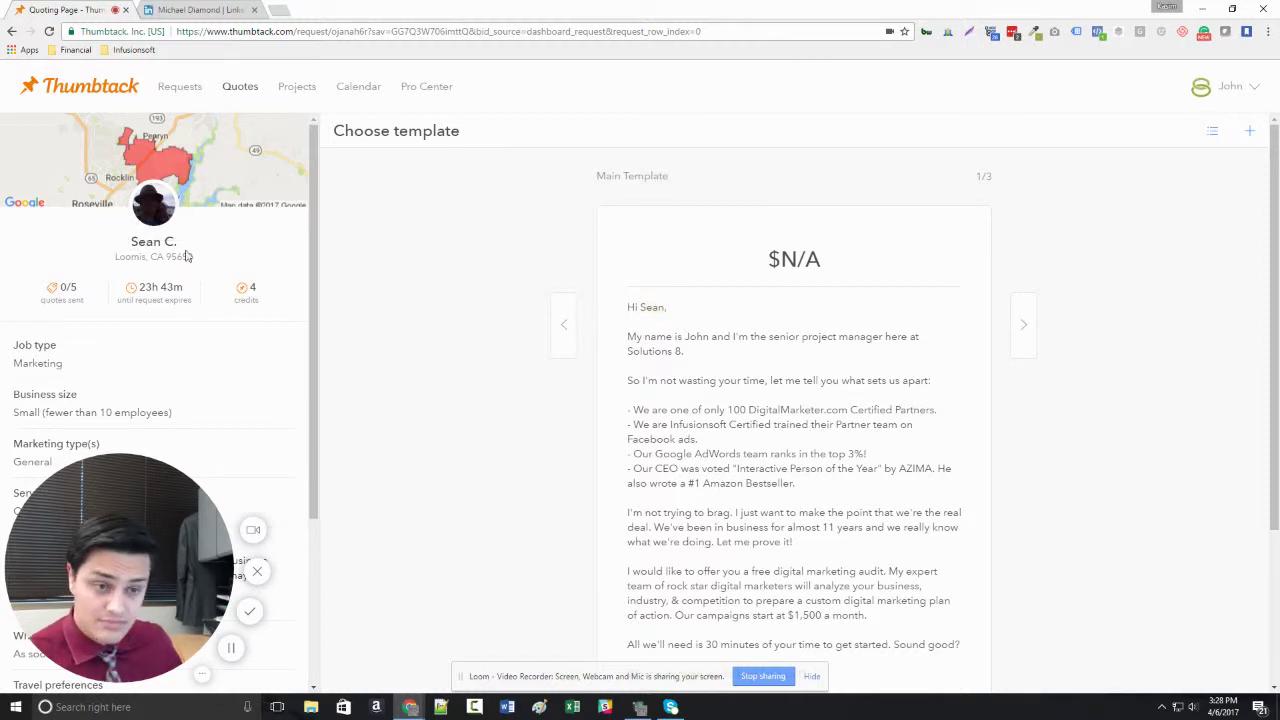
scroll(189, 268, "down", 2)
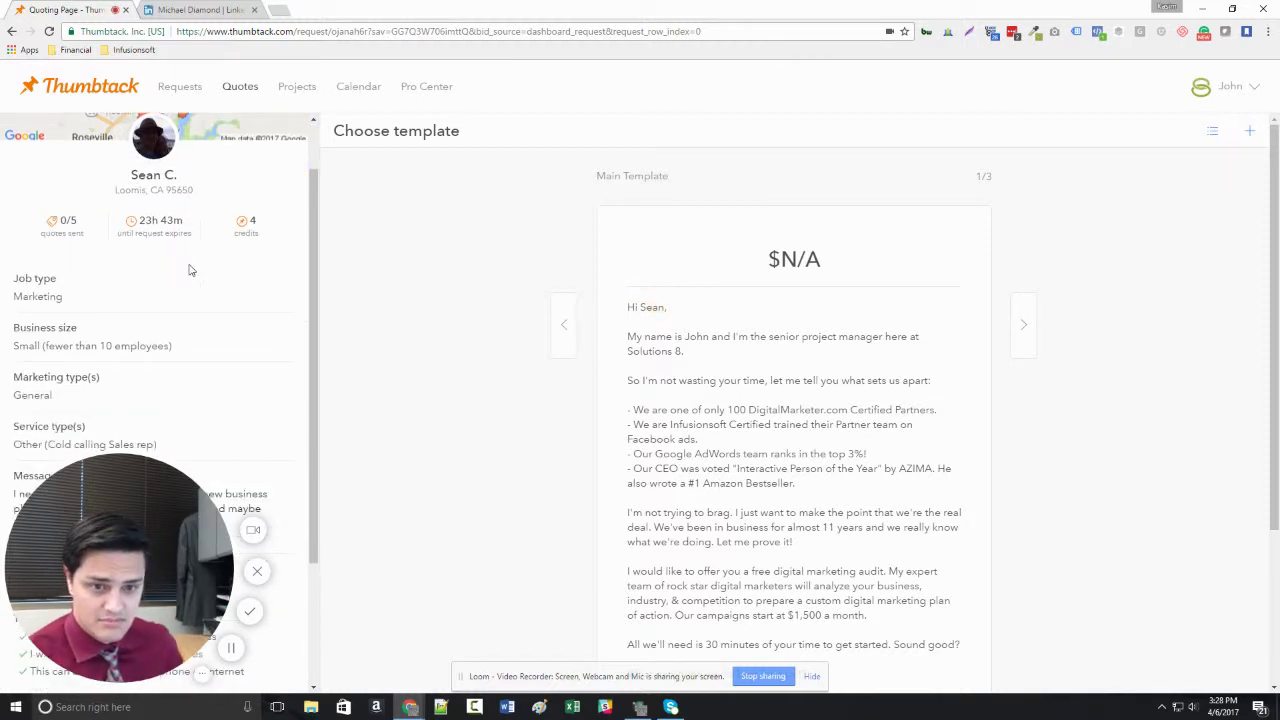
scroll(191, 270, "down", 1)
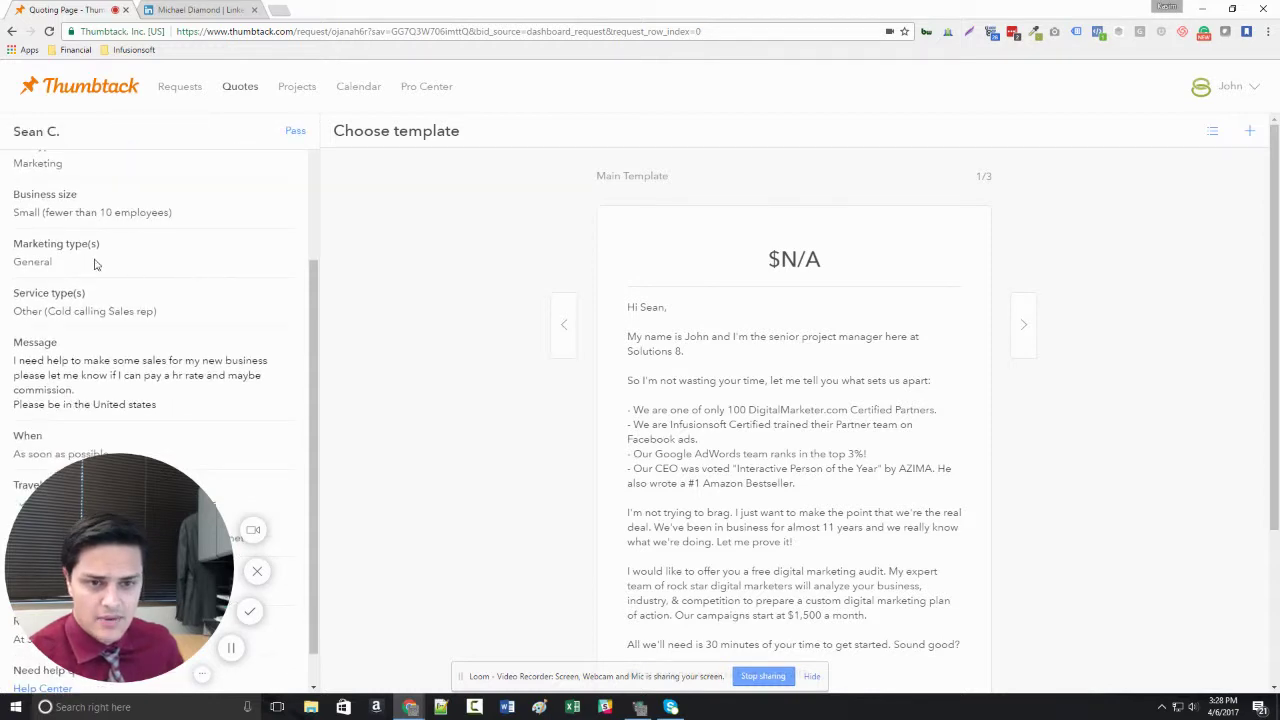
left_click_drag(96, 261, 11, 267)
left_click(156, 286)
scroll(168, 290, "down", 1)
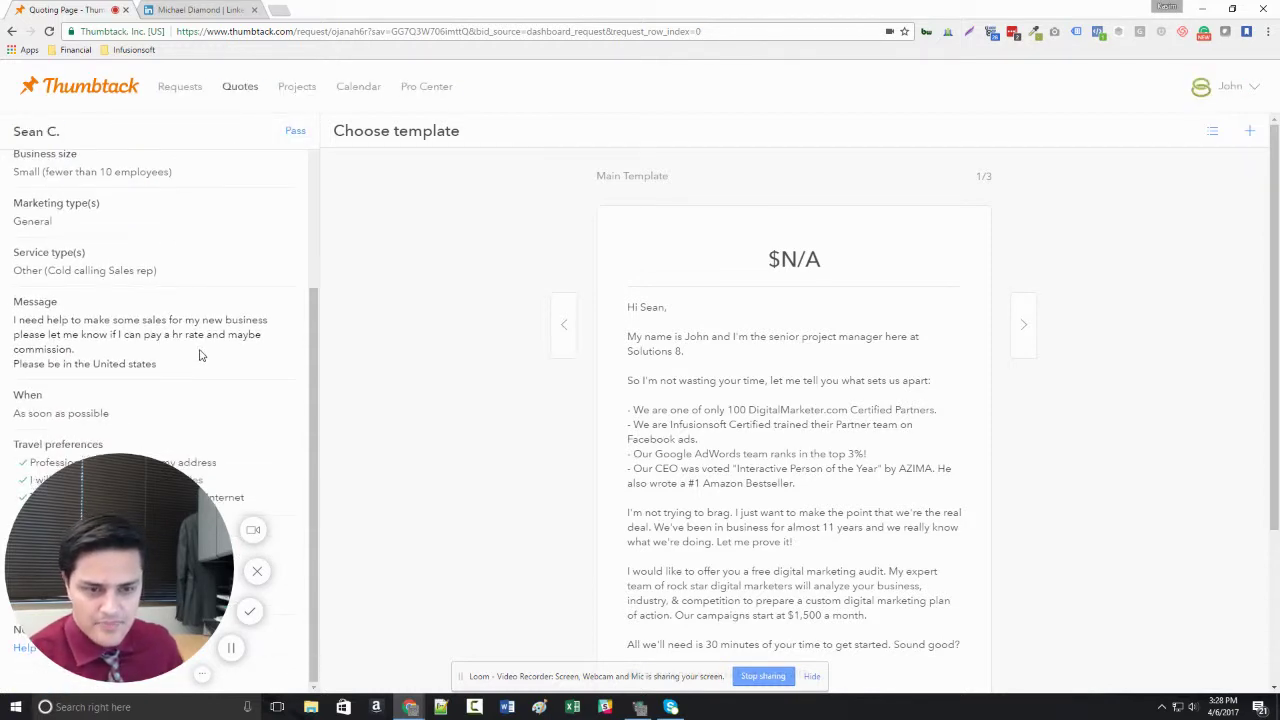
scroll(205, 384, "up", 6)
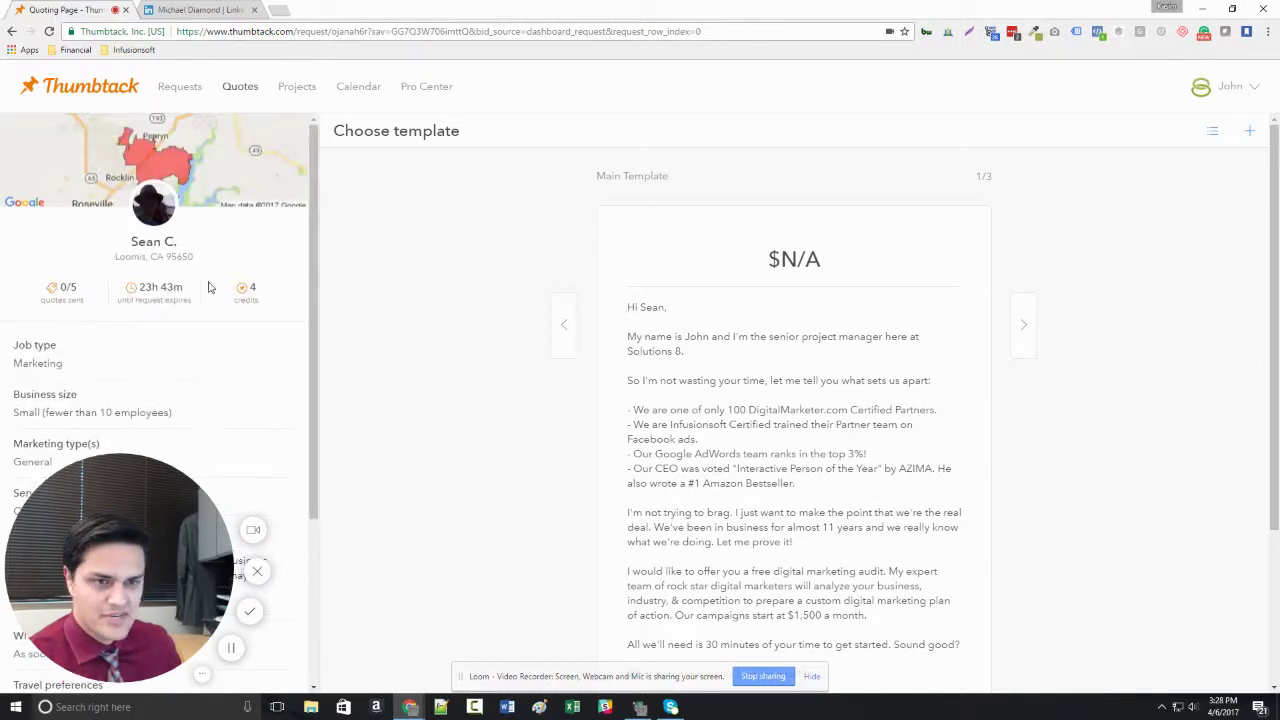
left_click(188, 90)
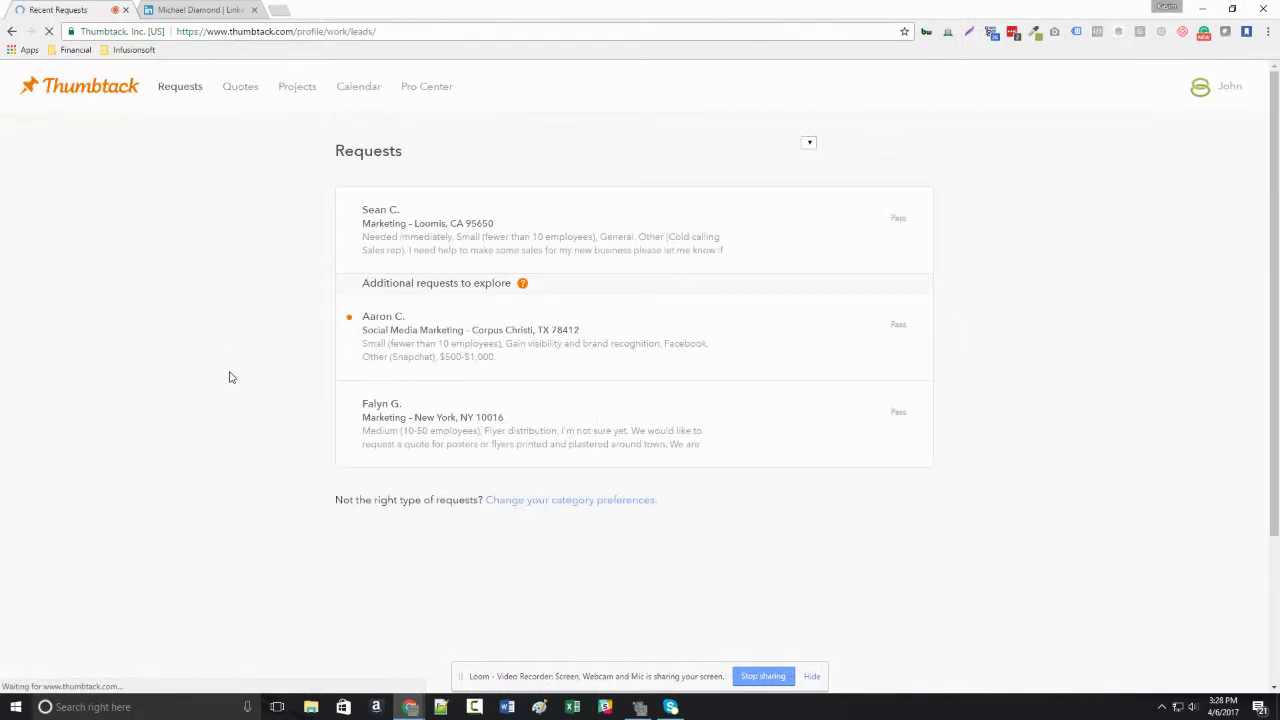